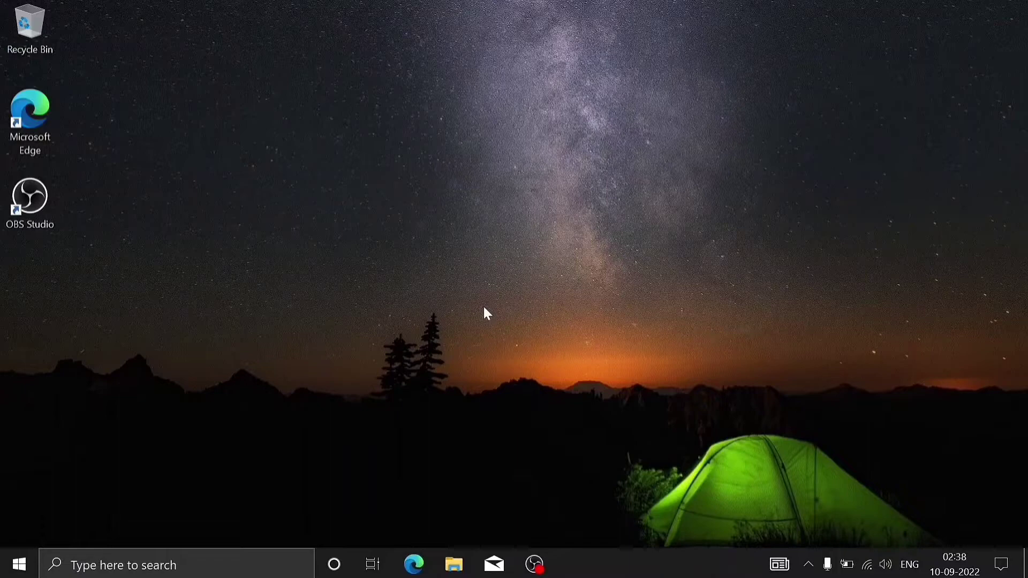
# Step: Check in File Explorer that the SANDISK (E:) USB drive is empty, then close File Explorer
pyautogui.click(453, 564)
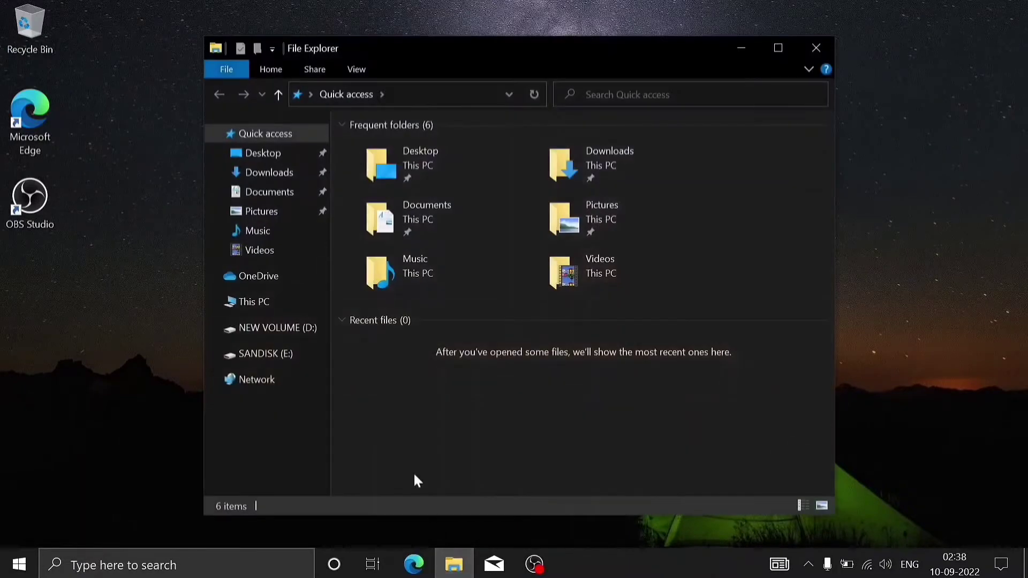
pyautogui.click(294, 355)
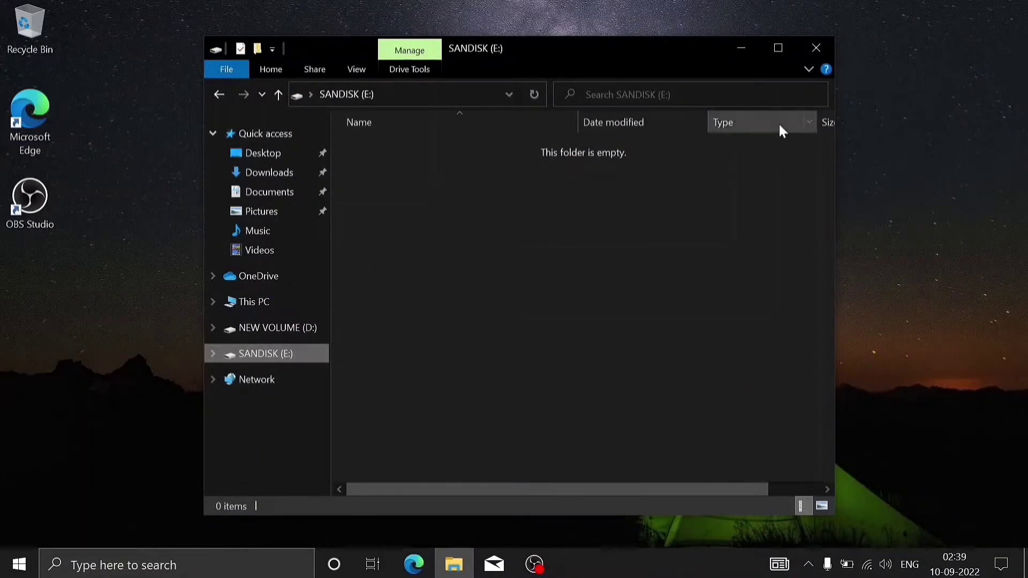
pyautogui.click(815, 48)
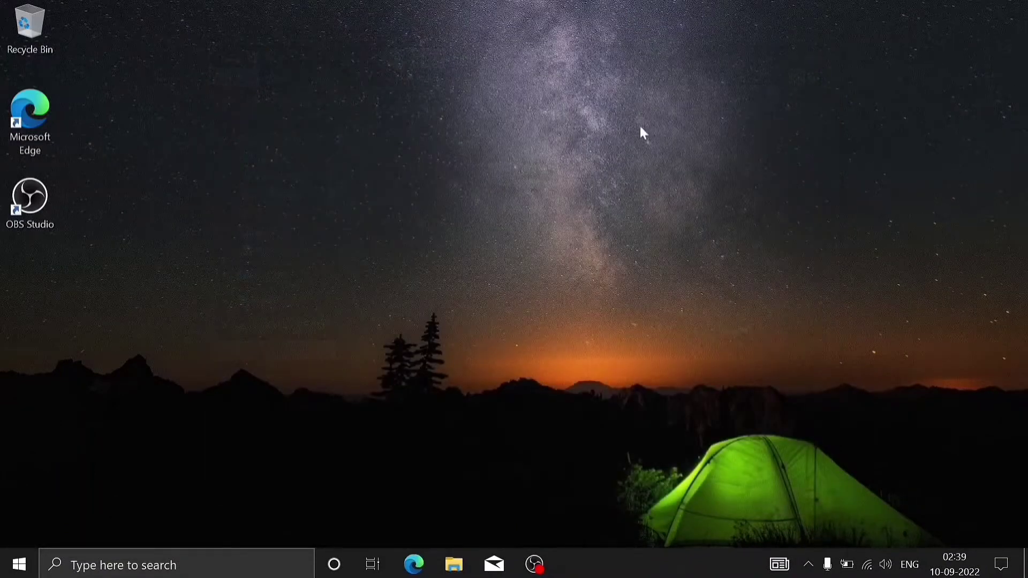
# Step: Search 'fedora' in Edge and download the Windows Fedora Media Writer installer from getfedora.org
pyautogui.doubleClick(49, 150)
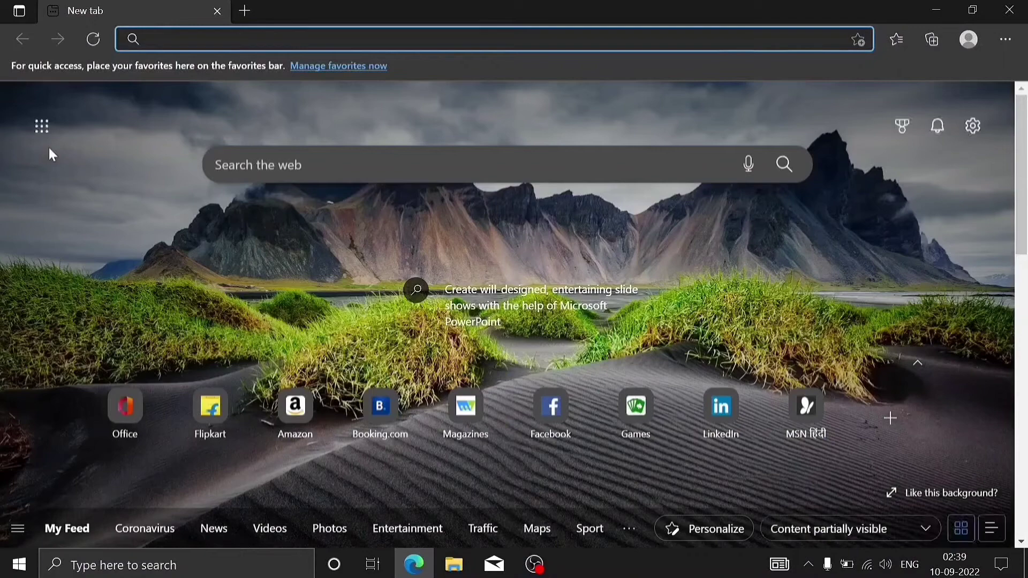
pyautogui.write('fedora')
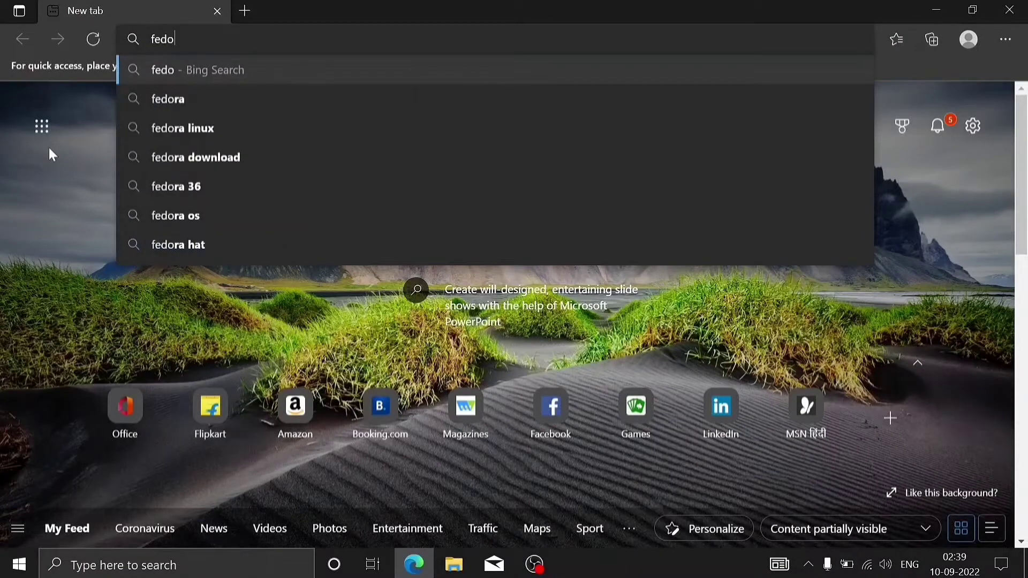
pyautogui.press('Return')
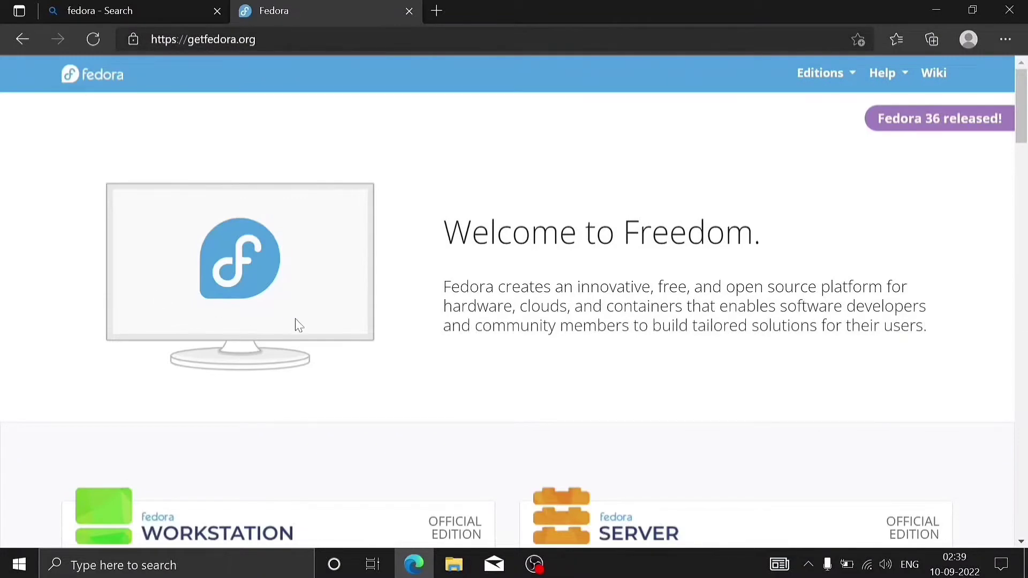
pyautogui.scroll(-5, 296, 322)
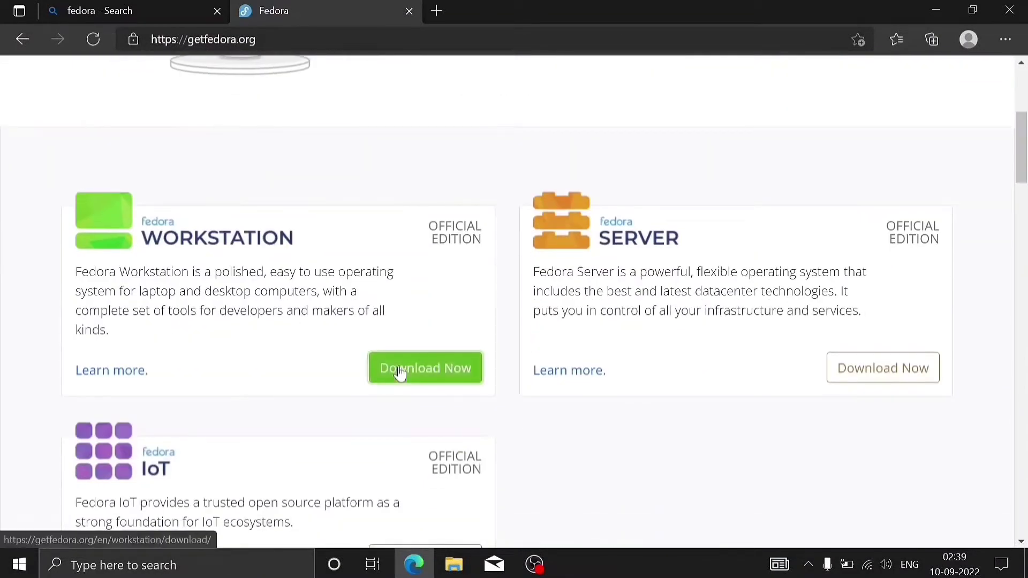
pyautogui.click(399, 370)
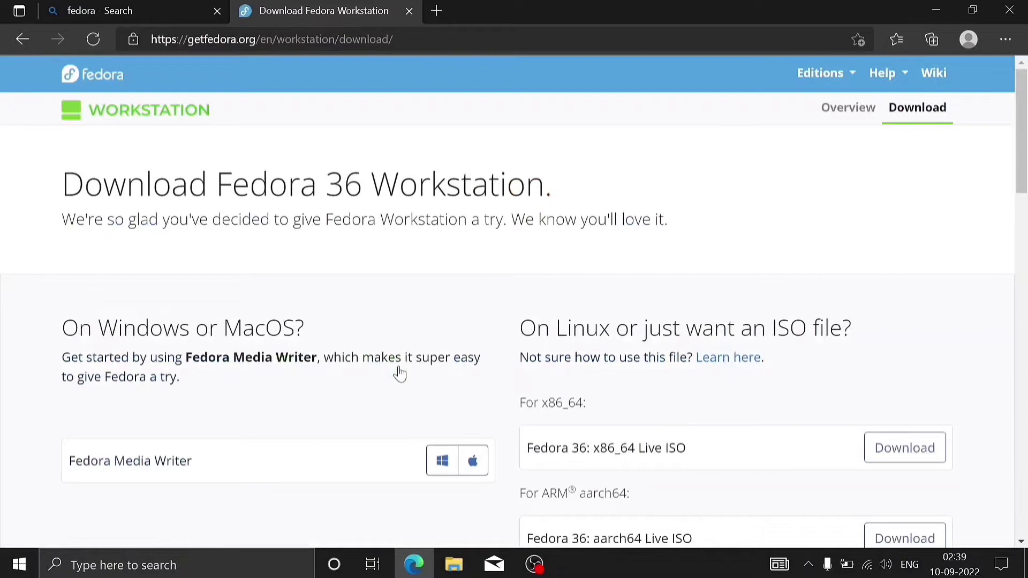
pyautogui.click(442, 473)
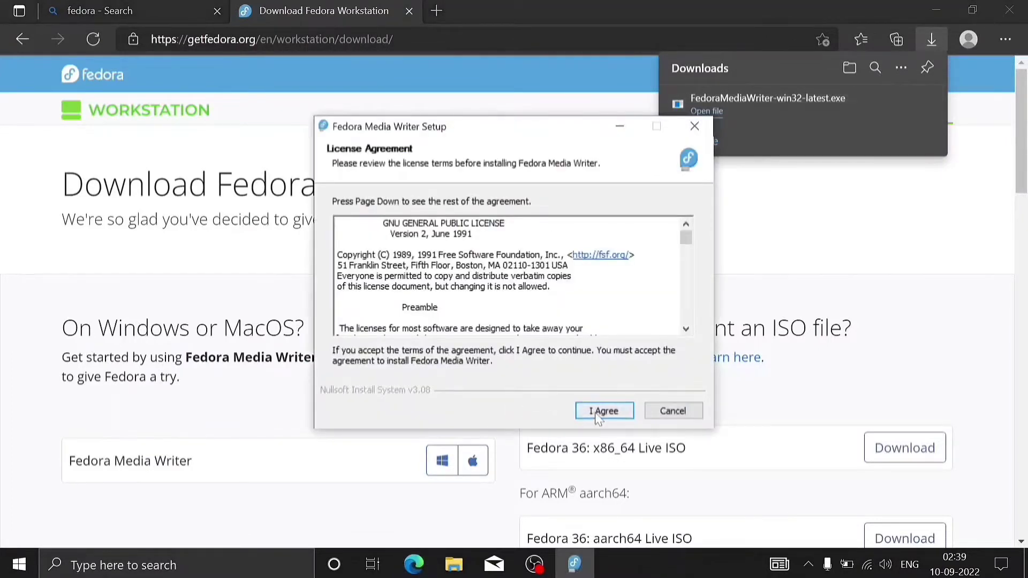
# Step: Accept the licence, install to the default location, and finish with Fedora Media Writer launching
pyautogui.click(593, 411)
pyautogui.click(596, 414)
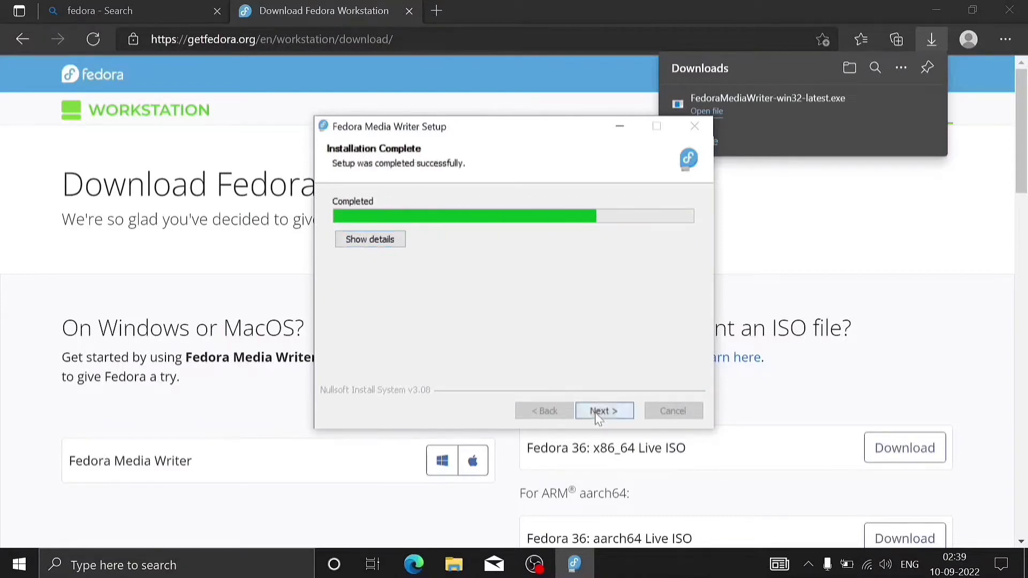
pyautogui.click(598, 415)
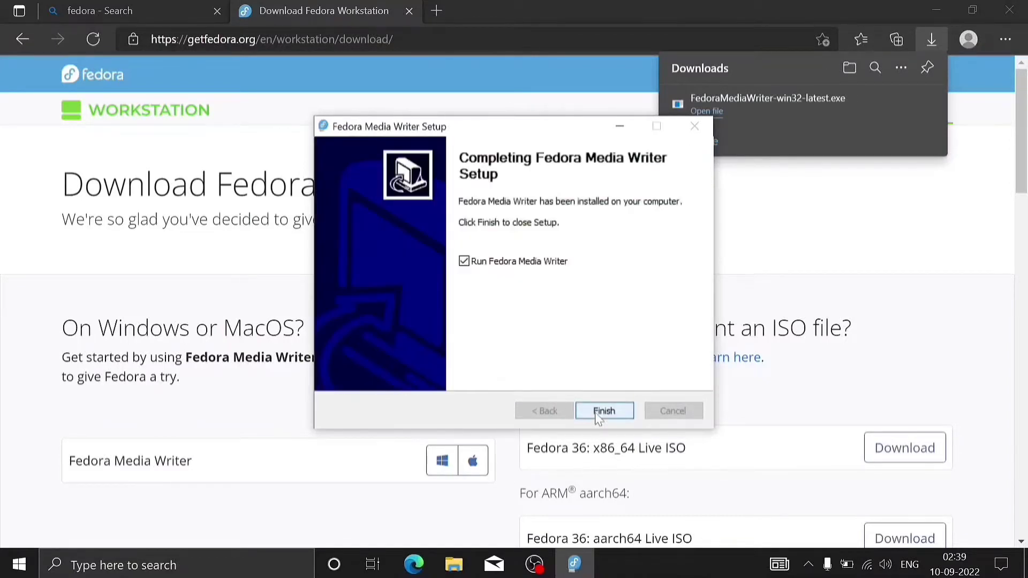
pyautogui.click(598, 413)
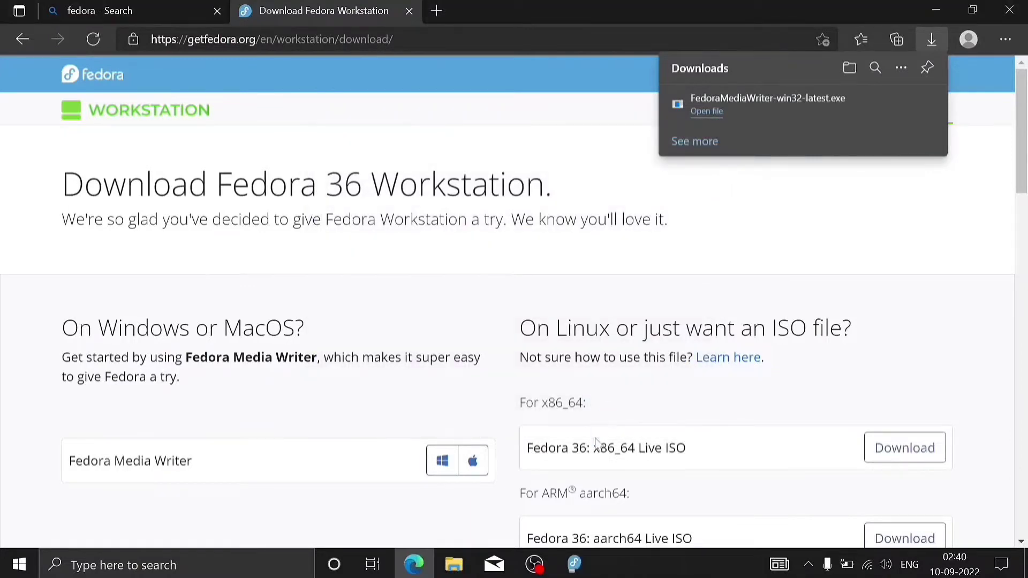
# Step: Choose automatic download and the Fedora Workstation edition in Fedora Media Writer
pyautogui.click(577, 567)
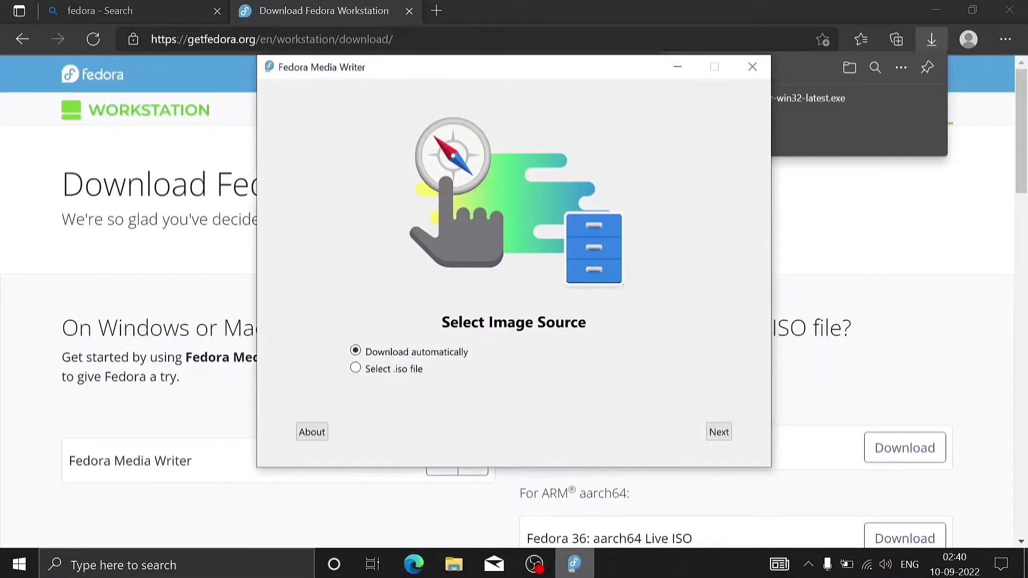
pyautogui.click(720, 435)
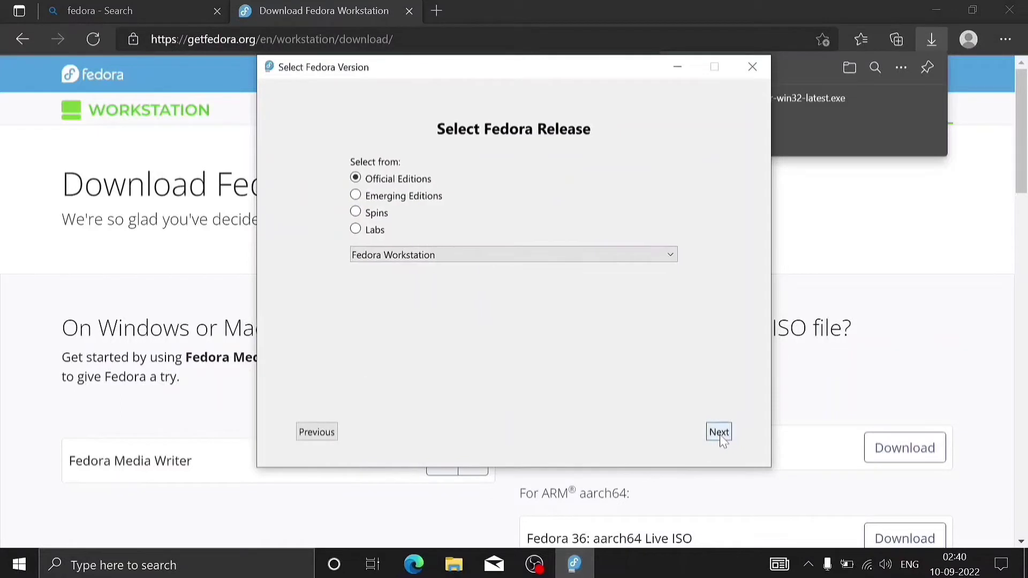
pyautogui.click(719, 433)
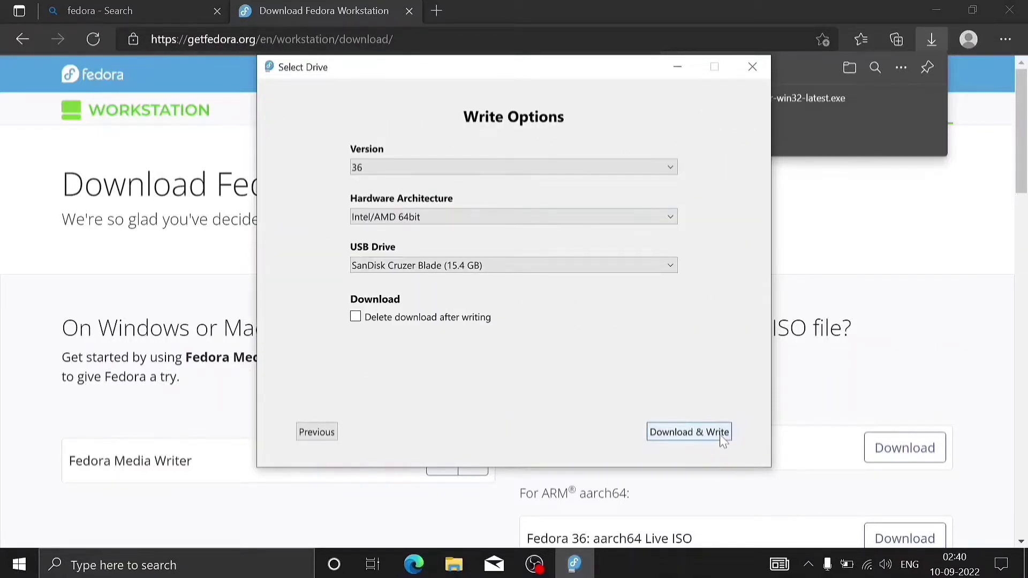
# Step: Write Fedora Workstation 36 to the SanDisk Cruzer Blade, then finish and close Media Writer
pyautogui.click(722, 440)
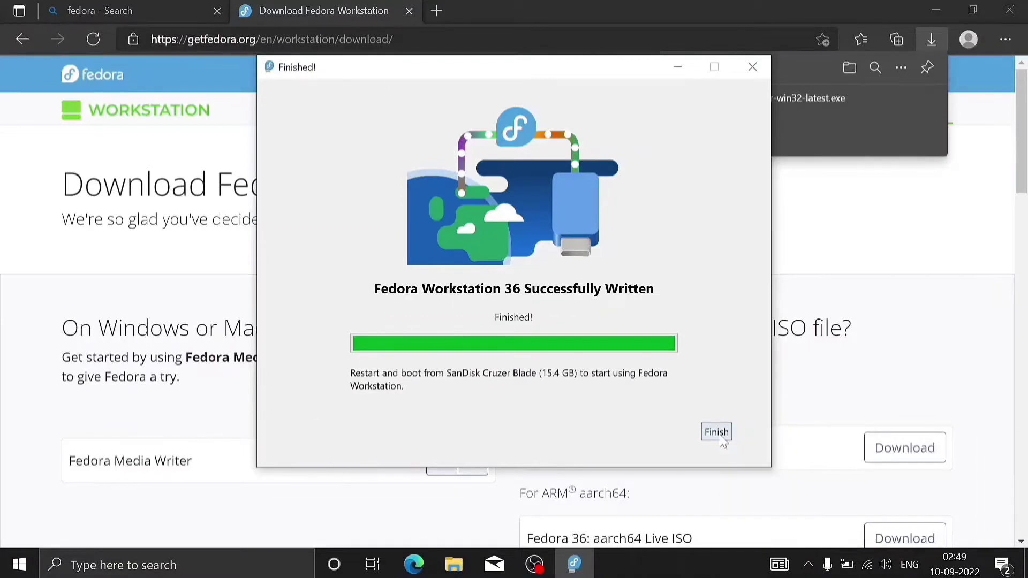
pyautogui.click(716, 432)
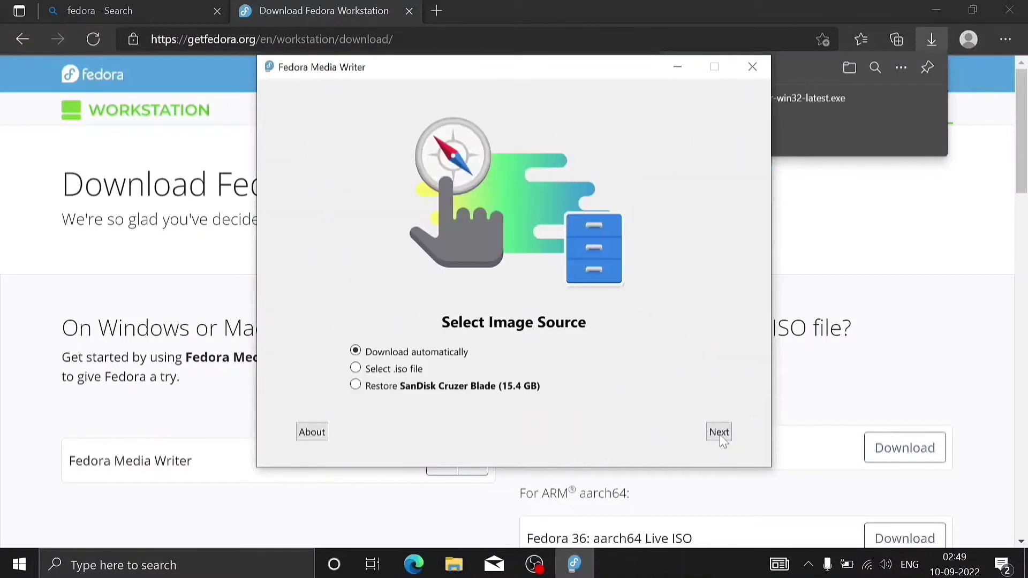
pyautogui.click(751, 75)
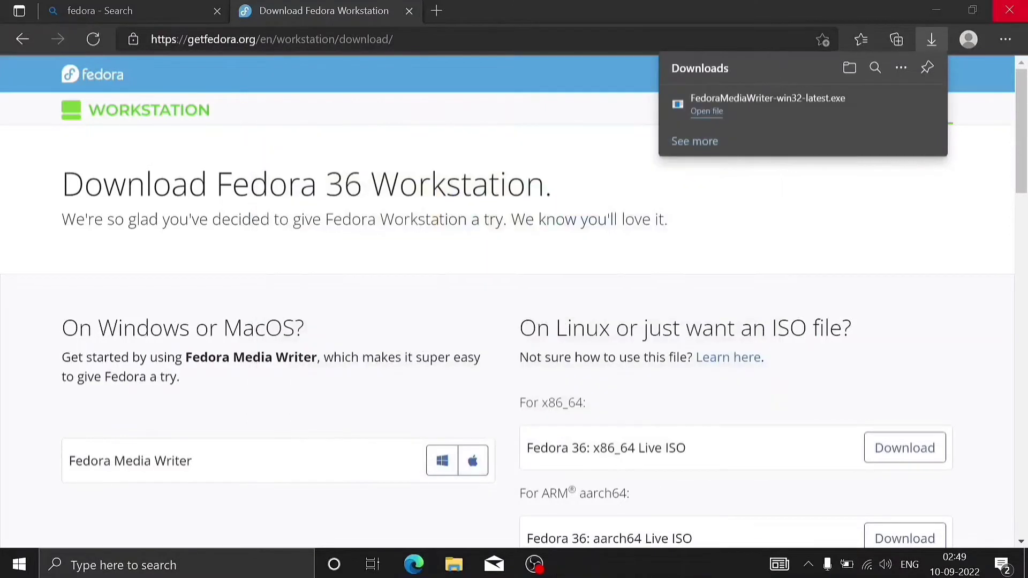
# Step: Close Edge and search Windows for 'create' to find the disk partitioning tool
pyautogui.click(1009, 10)
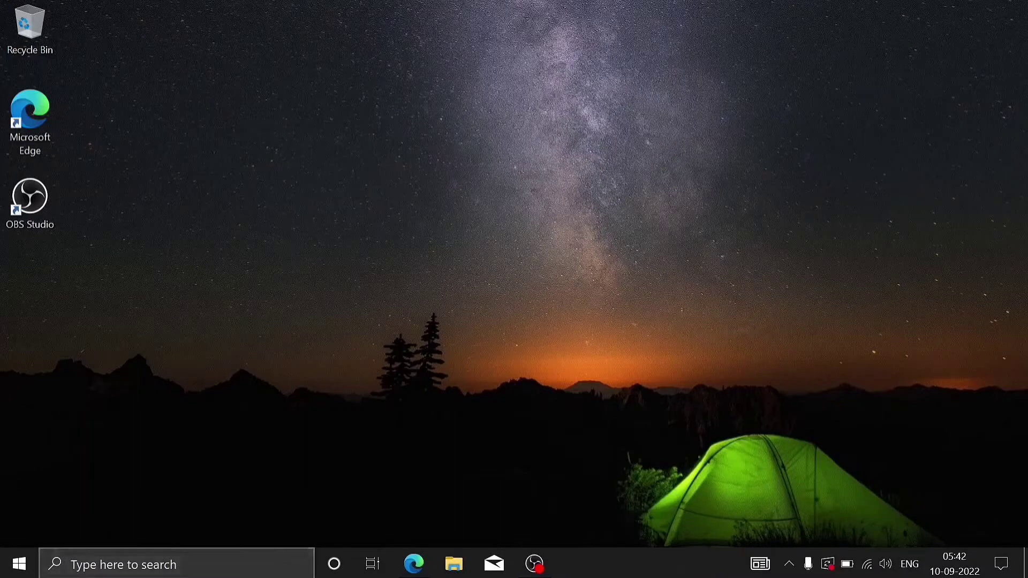
pyautogui.click(152, 565)
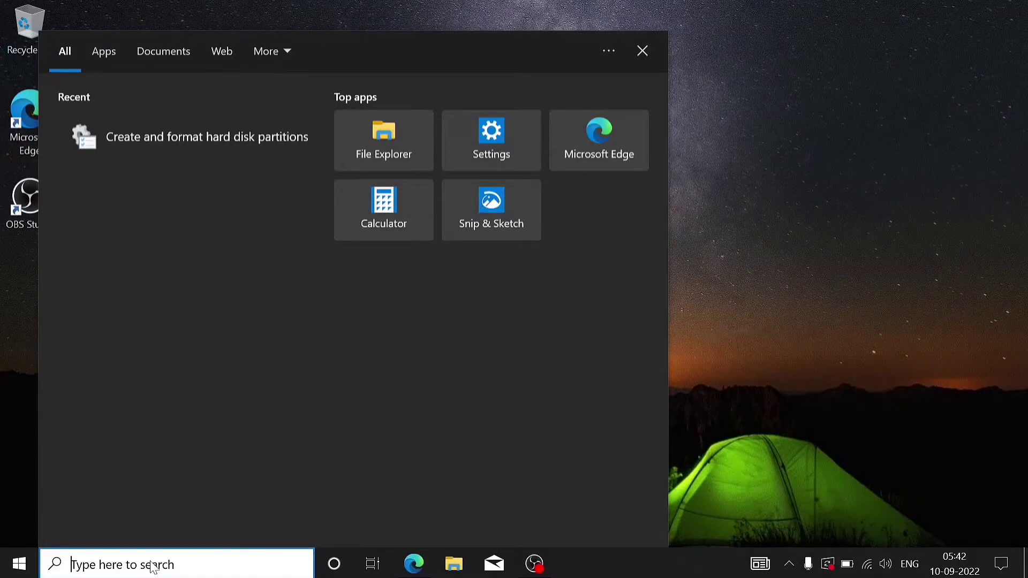
pyautogui.write('crea')
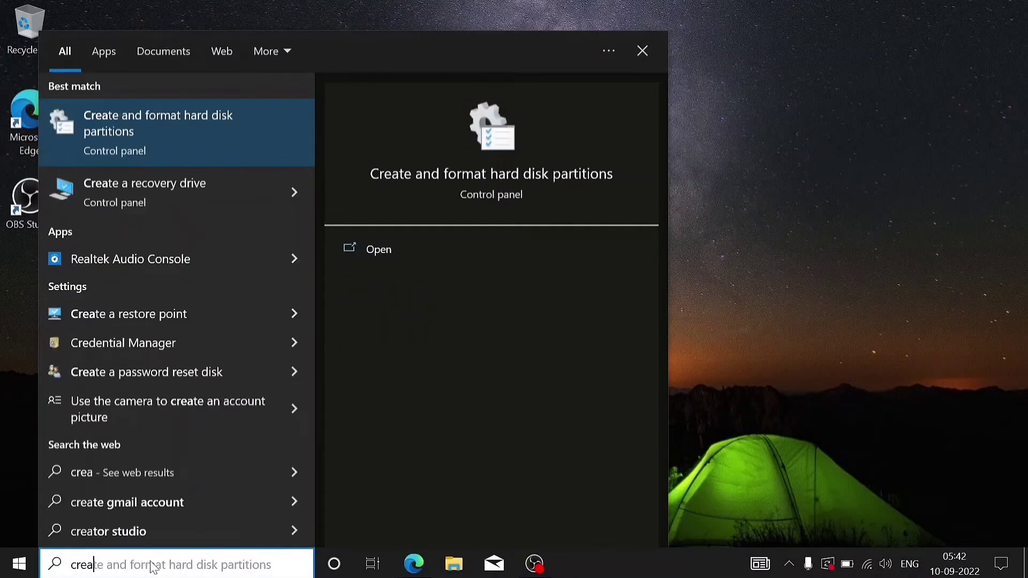
pyautogui.write('te')
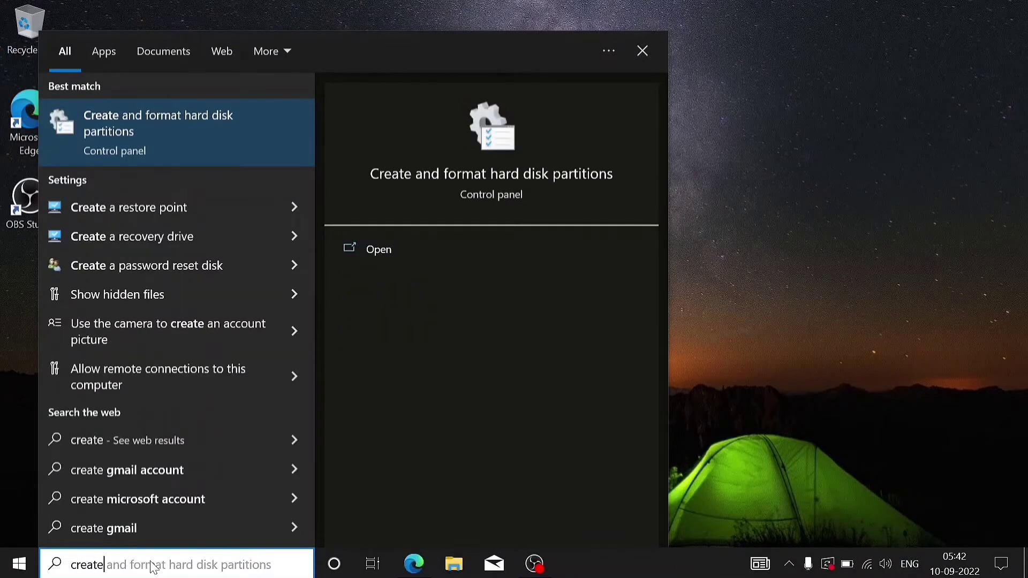
# Step: Launch Create and format hard disk partitions and right-click the C: partition on Disk 0
pyautogui.click(226, 156)
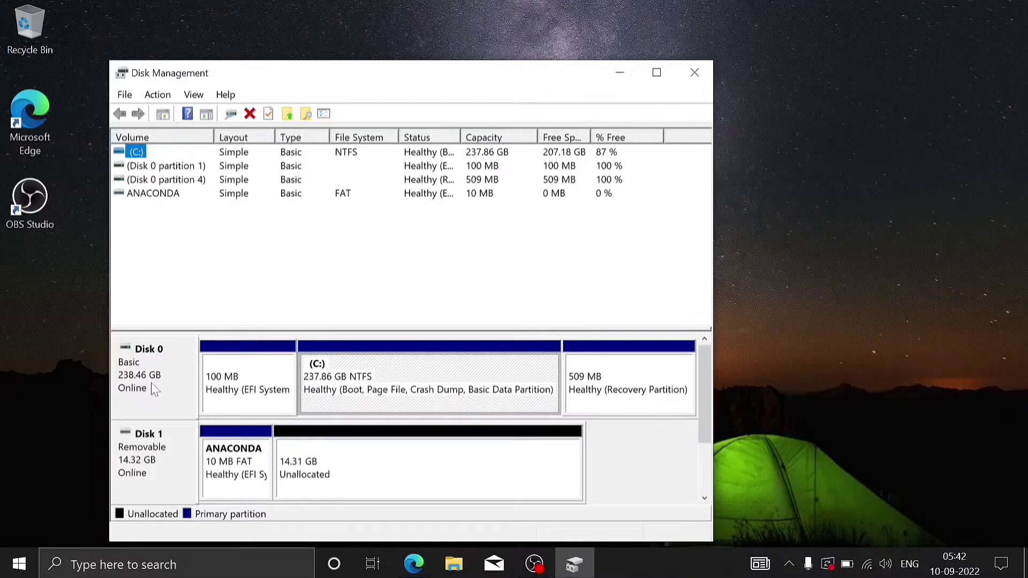
pyautogui.click(487, 392)
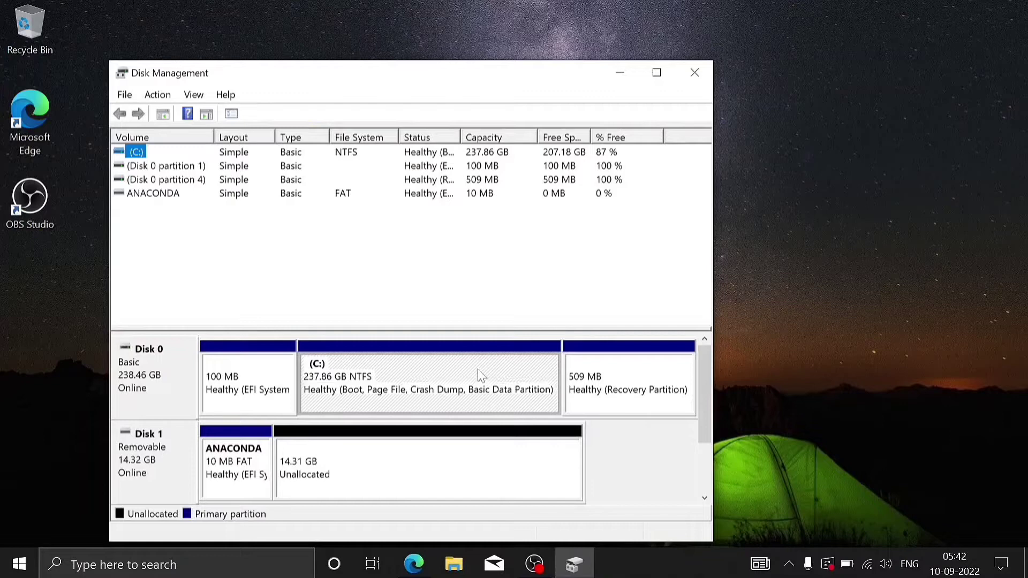
pyautogui.rightClick(480, 374)
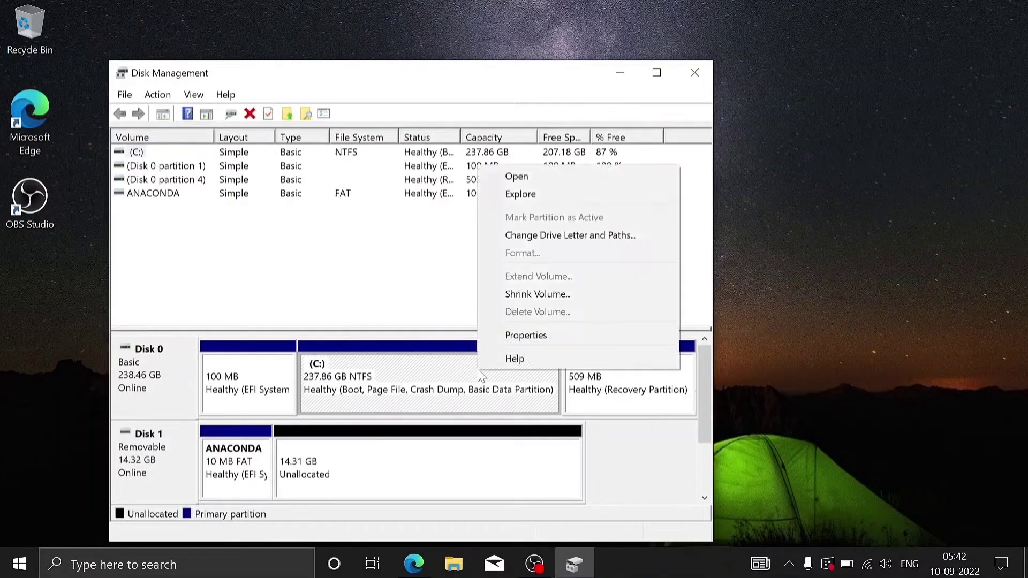
# Step: Bring up the Shrink C: dialog (212099 MB available) and move it to the left
pyautogui.click(495, 296)
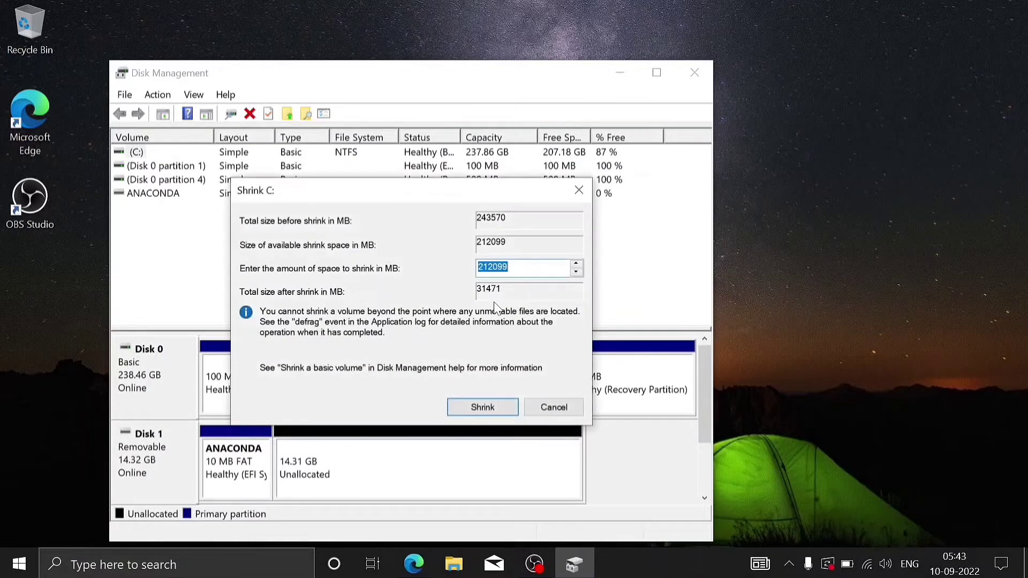
pyautogui.moveTo(401, 197); pyautogui.dragTo(205, 131)
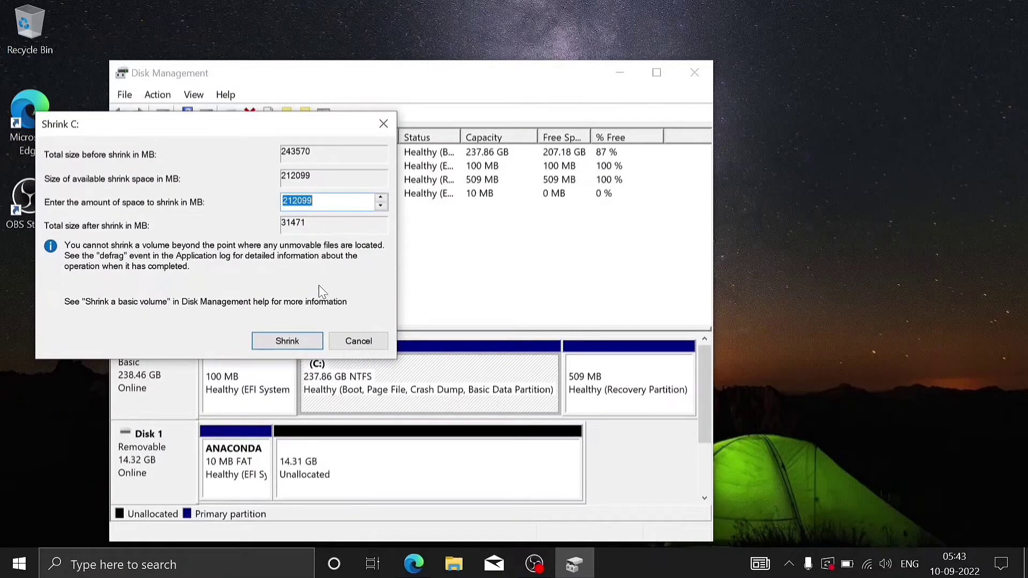
pyautogui.click(31, 571)
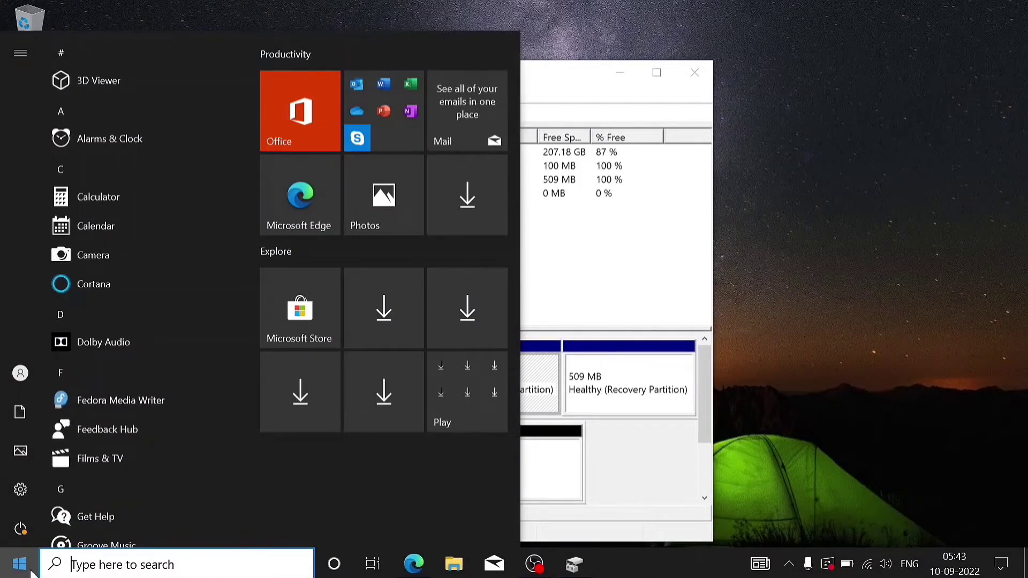
# Step: Launch Calculator by searching 'cal' and move it beside the Shrink C: dialog
pyautogui.write('ca')
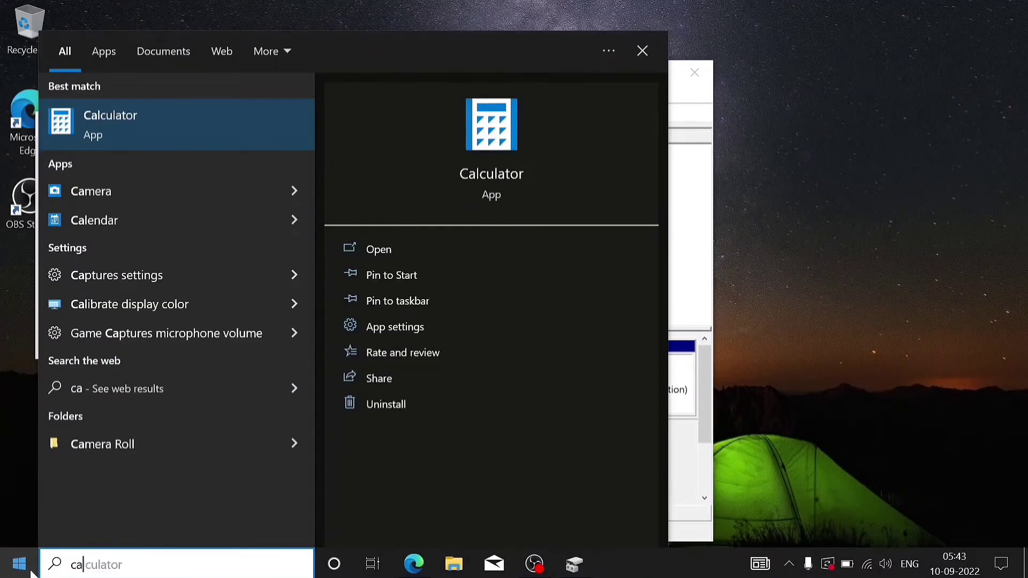
pyautogui.write('l')
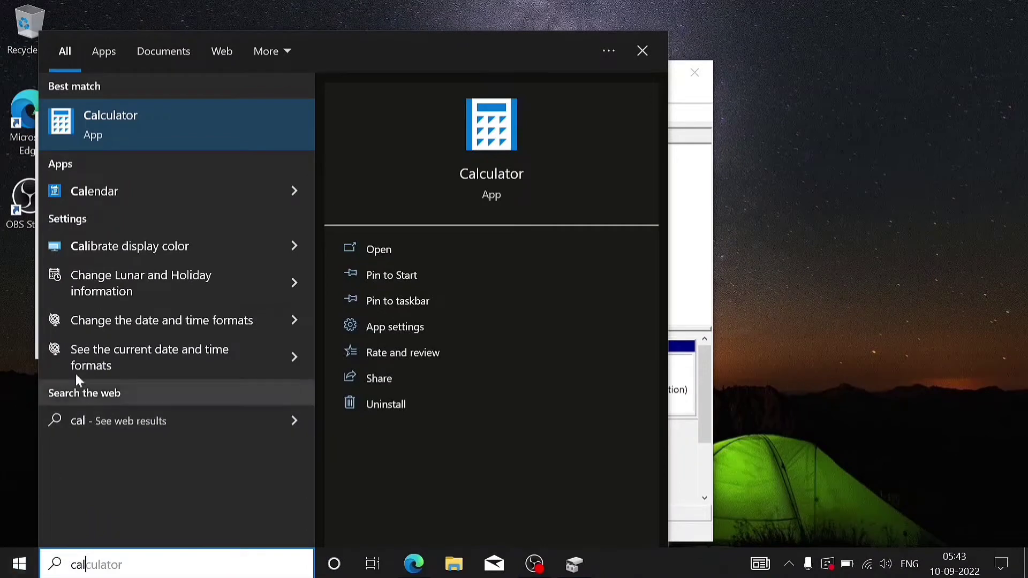
pyautogui.click(221, 134)
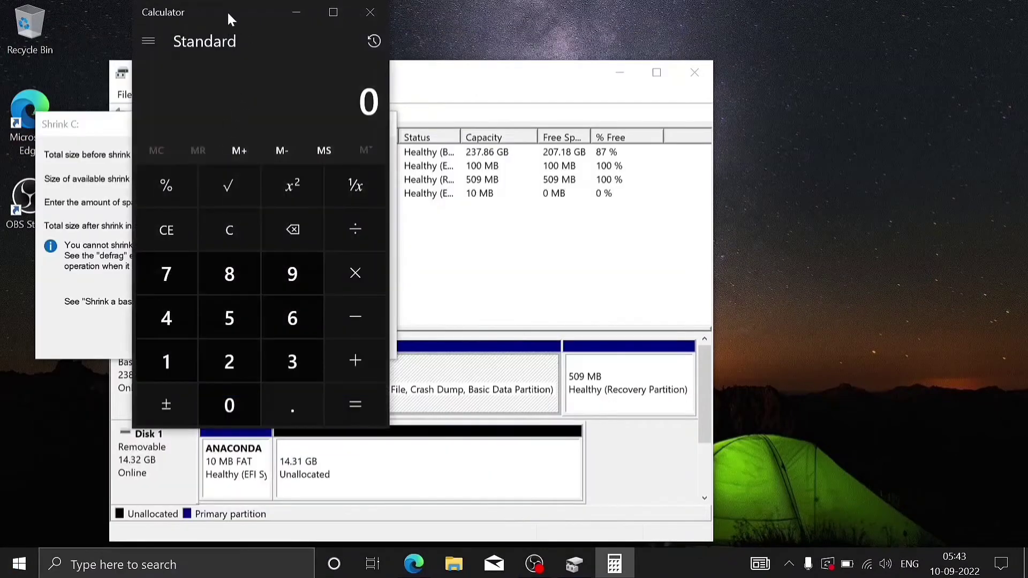
pyautogui.moveTo(226, 19); pyautogui.dragTo(538, 58)
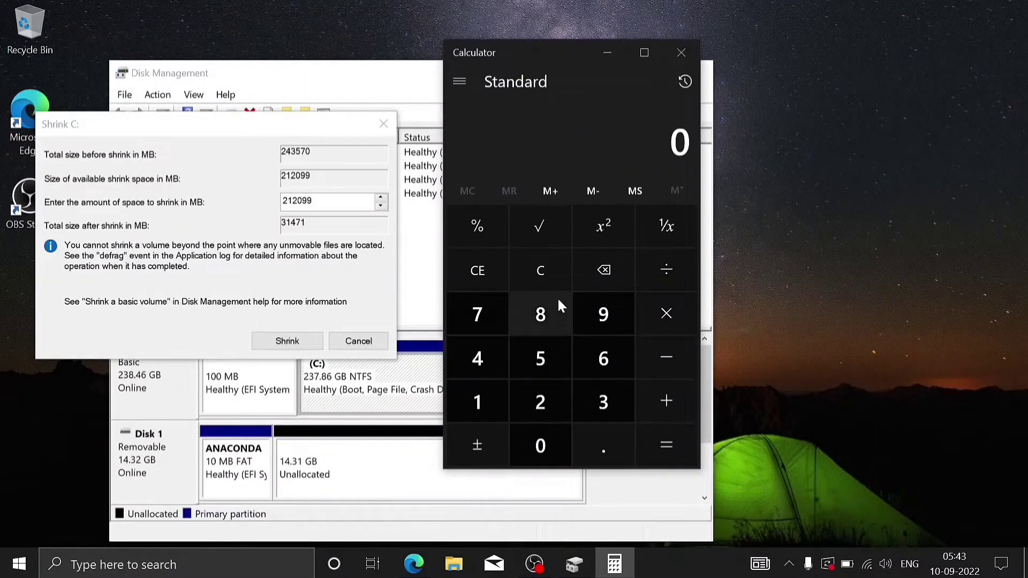
# Step: Compute 128 × 1024 = 131072 in Calculator, then return to the Shrink C: dialog
pyautogui.click(488, 396)
pyautogui.click(530, 397)
pyautogui.click(530, 324)
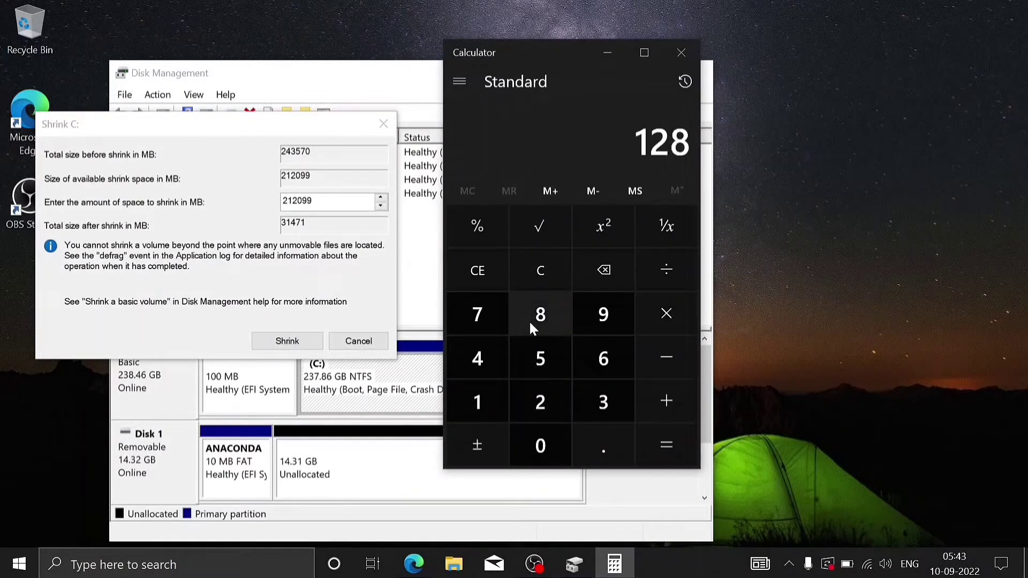
pyautogui.click(660, 321)
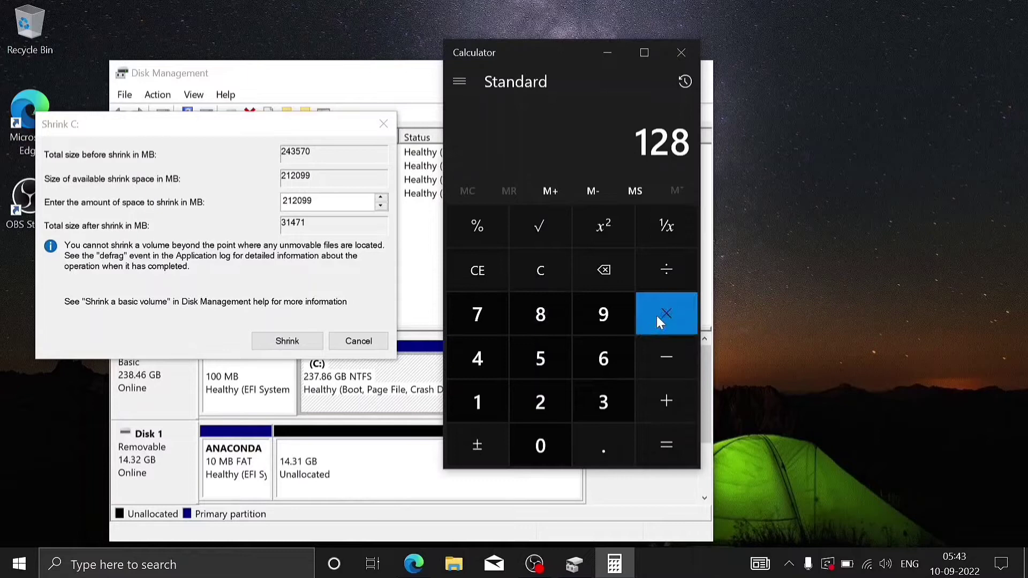
pyautogui.click(502, 398)
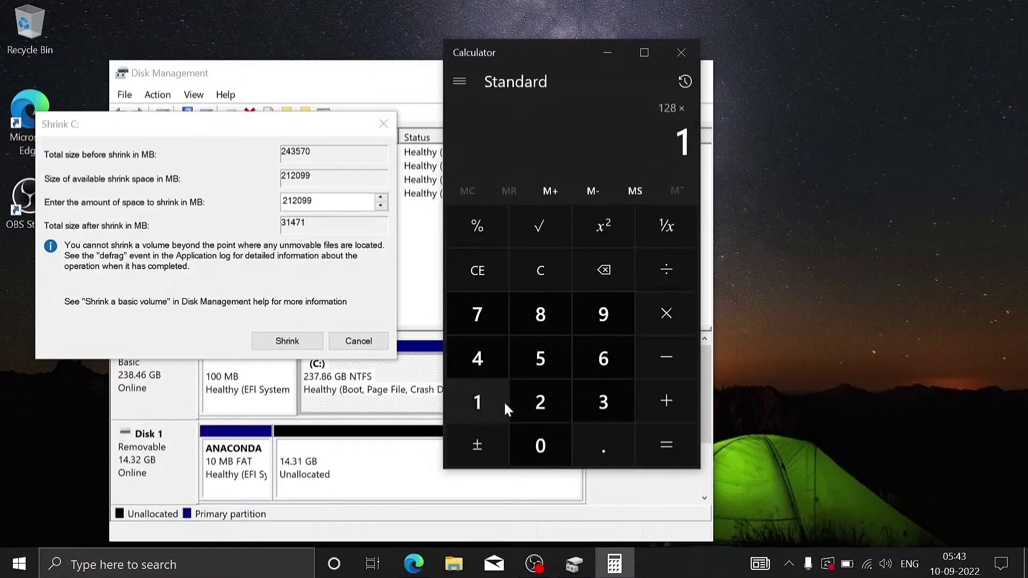
pyautogui.click(524, 437)
pyautogui.click(531, 400)
pyautogui.click(475, 356)
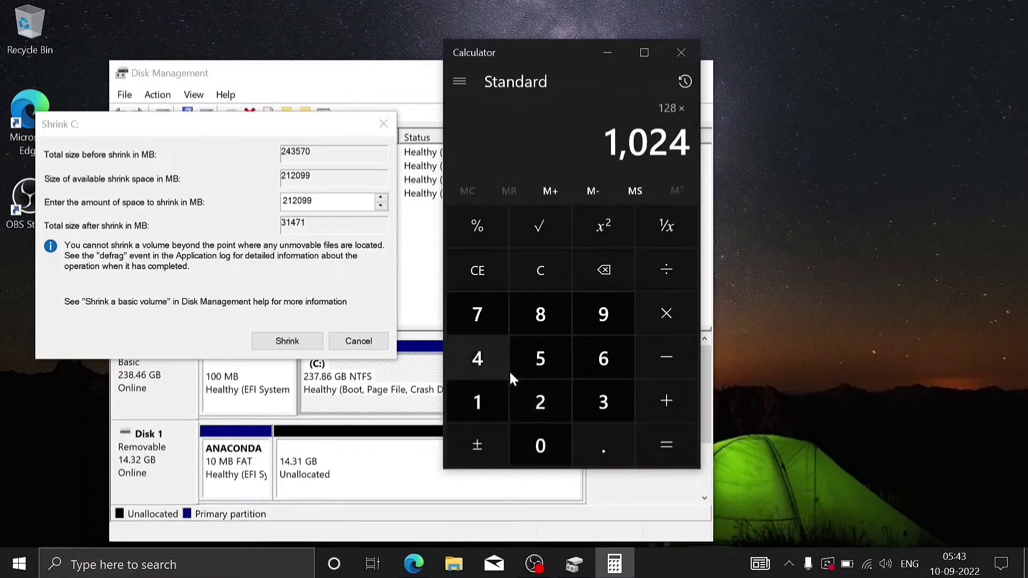
pyautogui.click(679, 433)
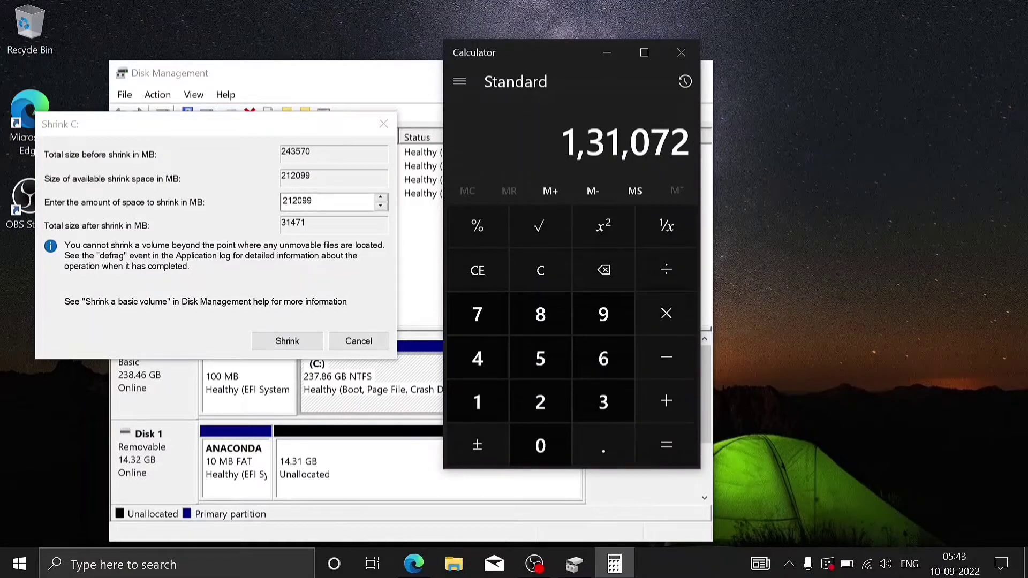
pyautogui.click(321, 201)
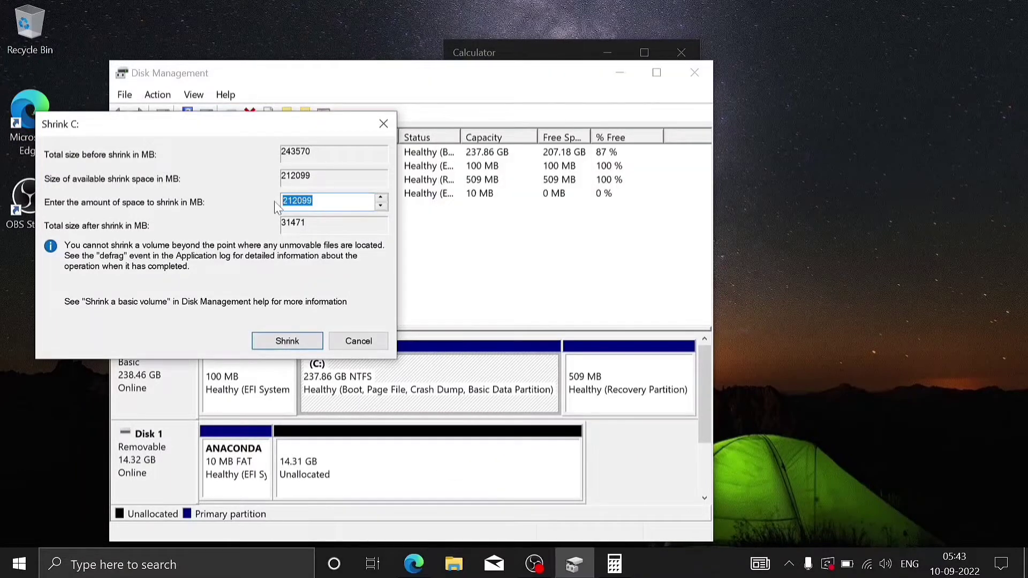
# Step: Enter 131072 MB as the shrink amount and shrink drive C:
pyautogui.write('13')
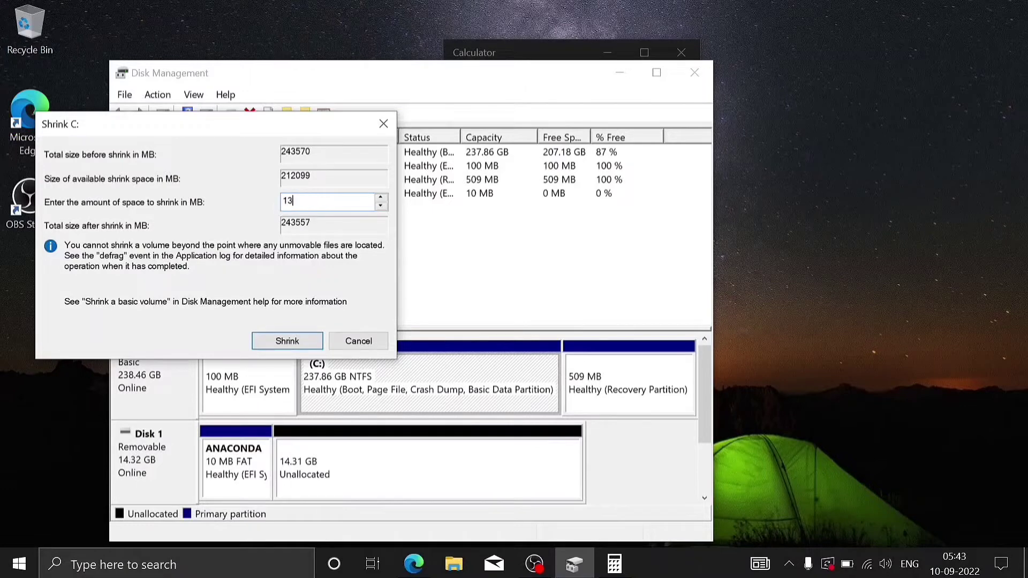
pyautogui.write('1072')
pyautogui.click(301, 342)
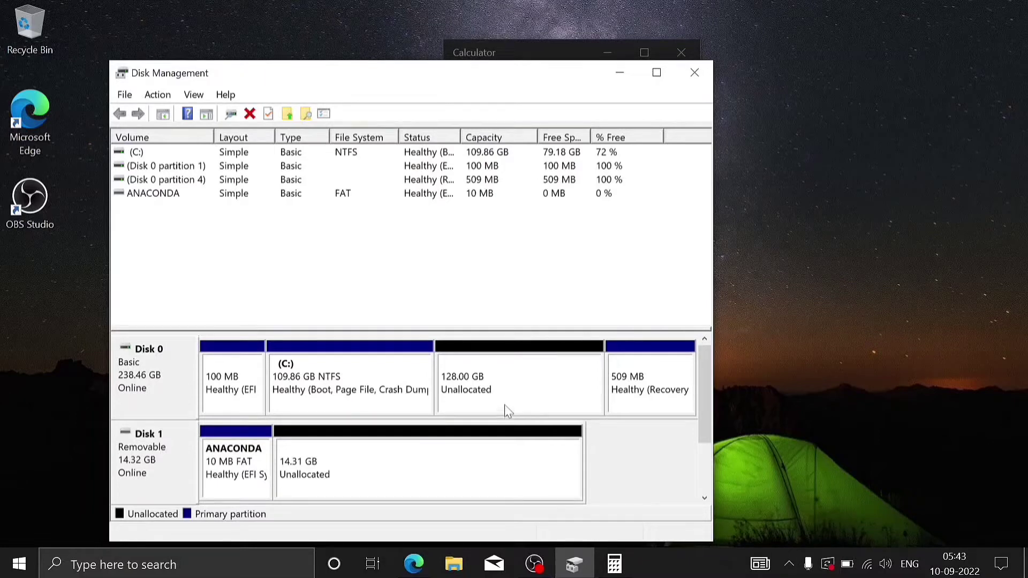
# Step: Close Disk Management and Calculator, then restart Windows 10 into the Lenovo firmware setup
pyautogui.click(695, 73)
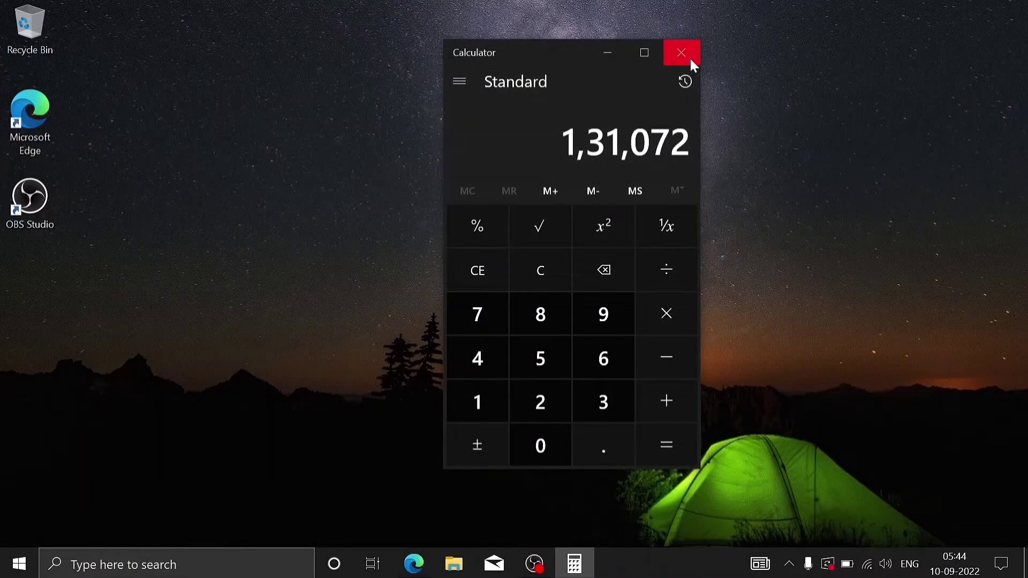
pyautogui.click(691, 61)
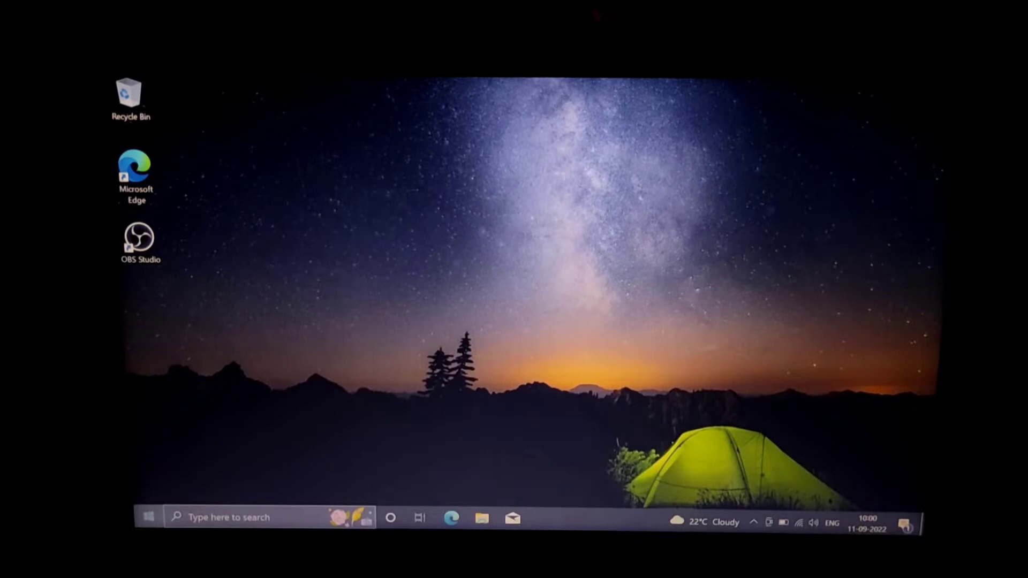
pyautogui.click(149, 517)
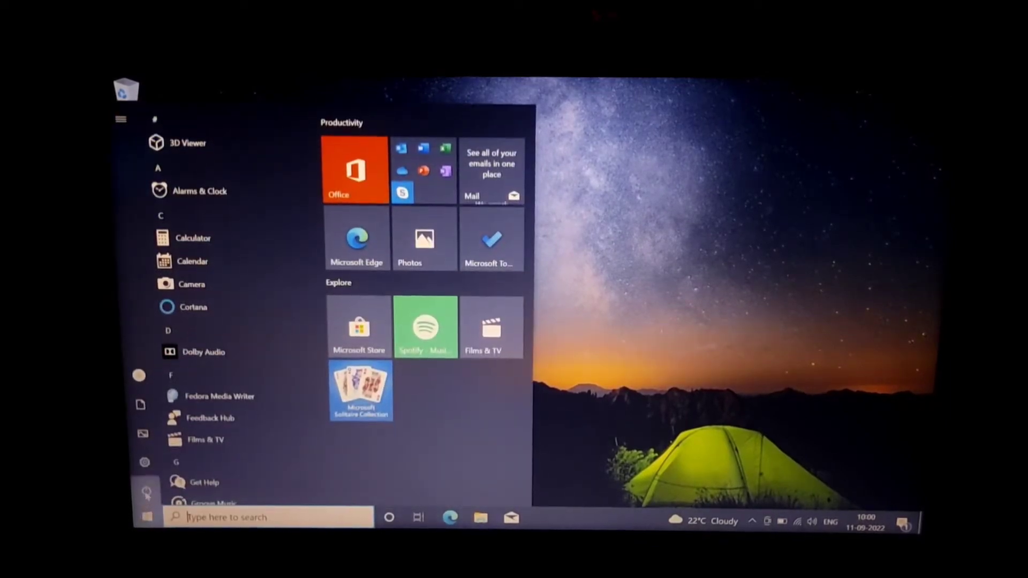
pyautogui.moveTo(147, 492)
pyautogui.click(185, 493)
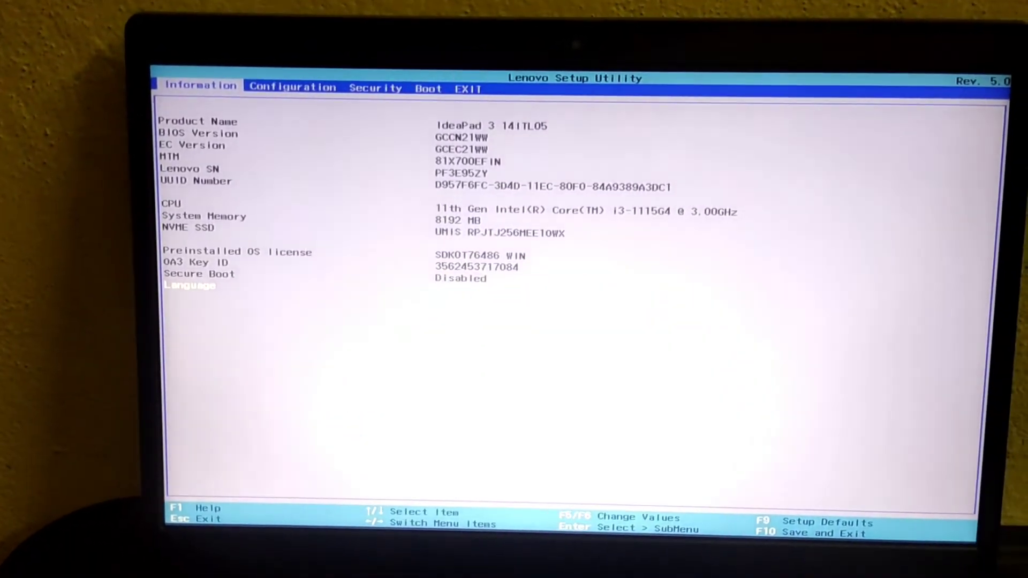
# Step: Keep Secure Boot set to Disabled on the Security page, then move to the Boot settings
pyautogui.press('Right')
pyautogui.press('Right')
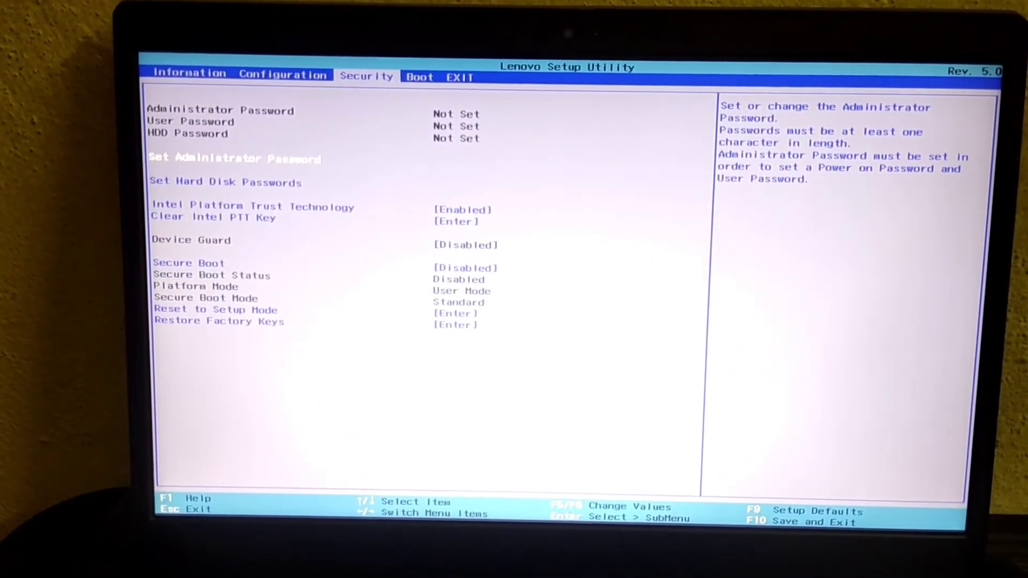
pyautogui.press('Down')
pyautogui.press('Down')
pyautogui.press('Down')
pyautogui.press('Down')
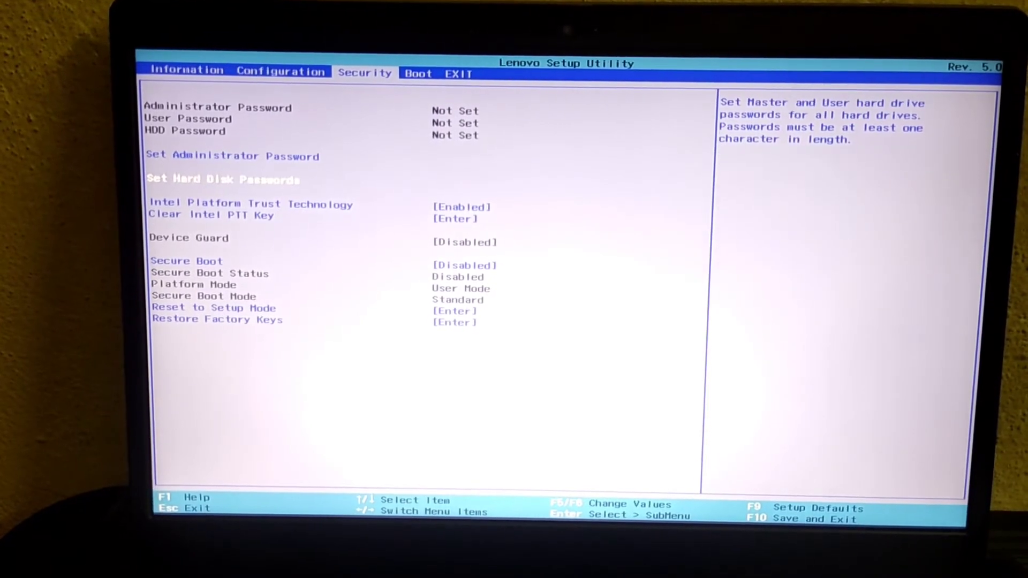
pyautogui.press('Return')
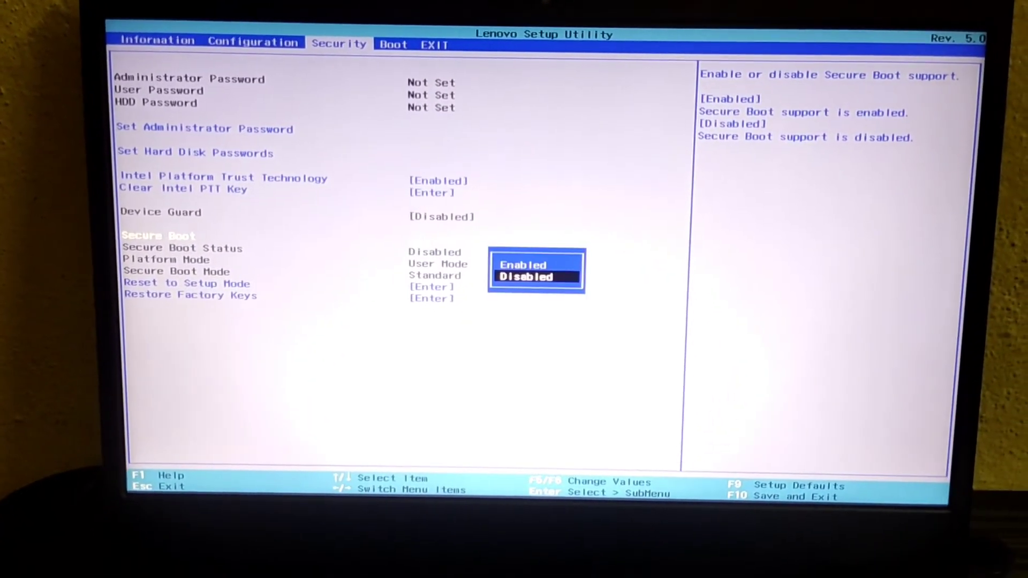
pyautogui.press('Up')
pyautogui.press('Down')
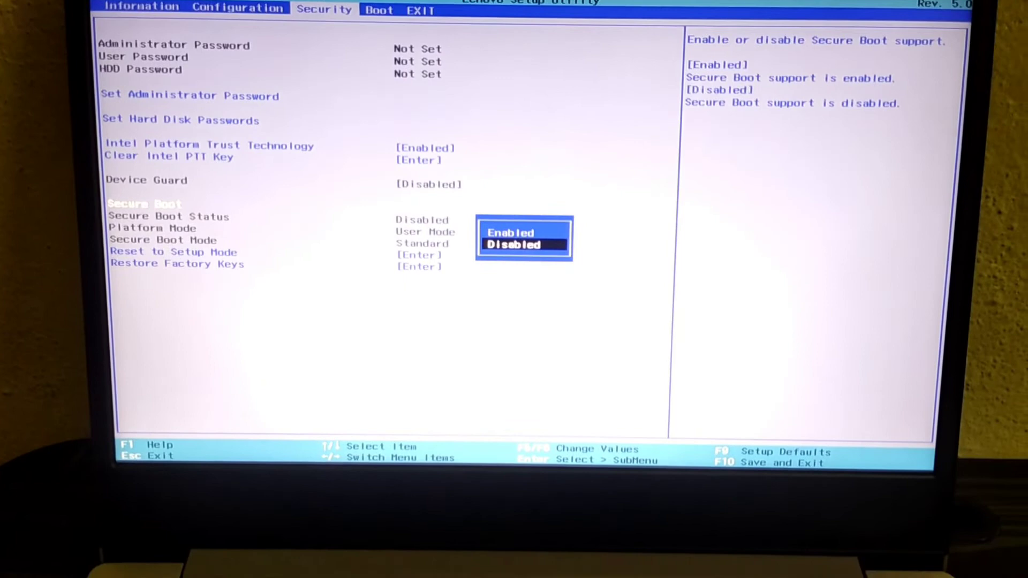
pyautogui.press('Return')
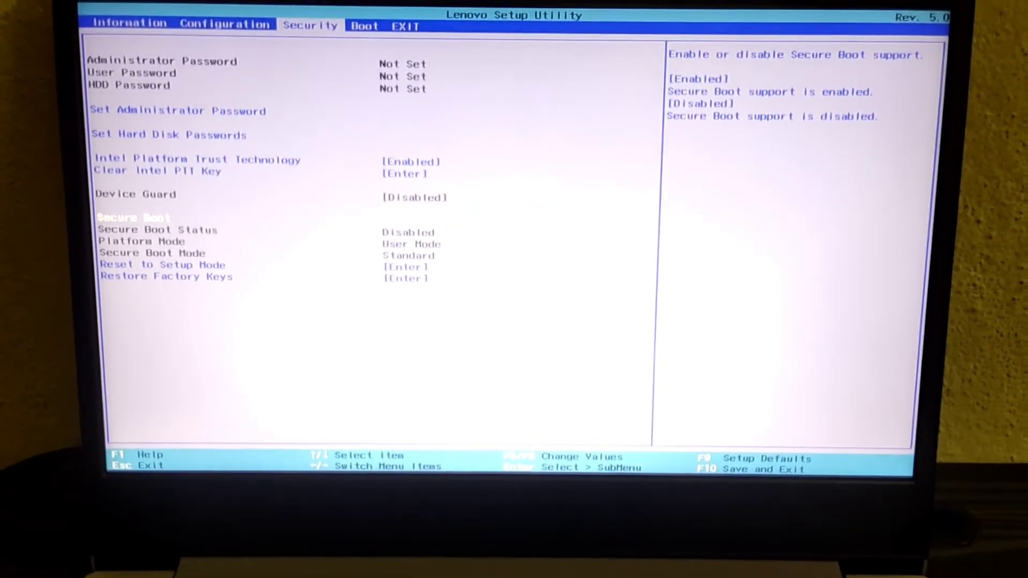
pyautogui.press('Right')
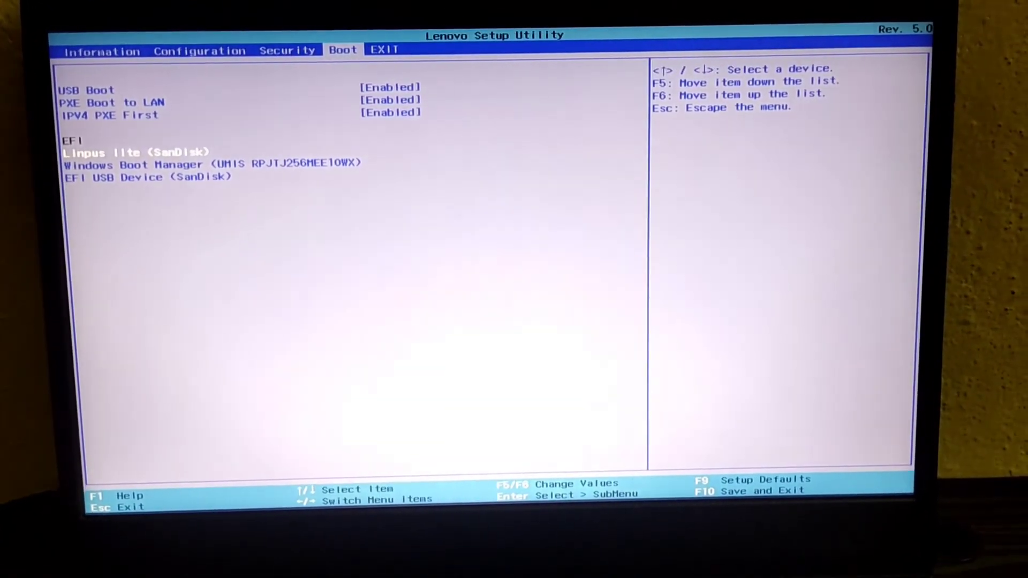
# Step: Save the firmware boot-order changes and exit with F10
pyautogui.press('F10')
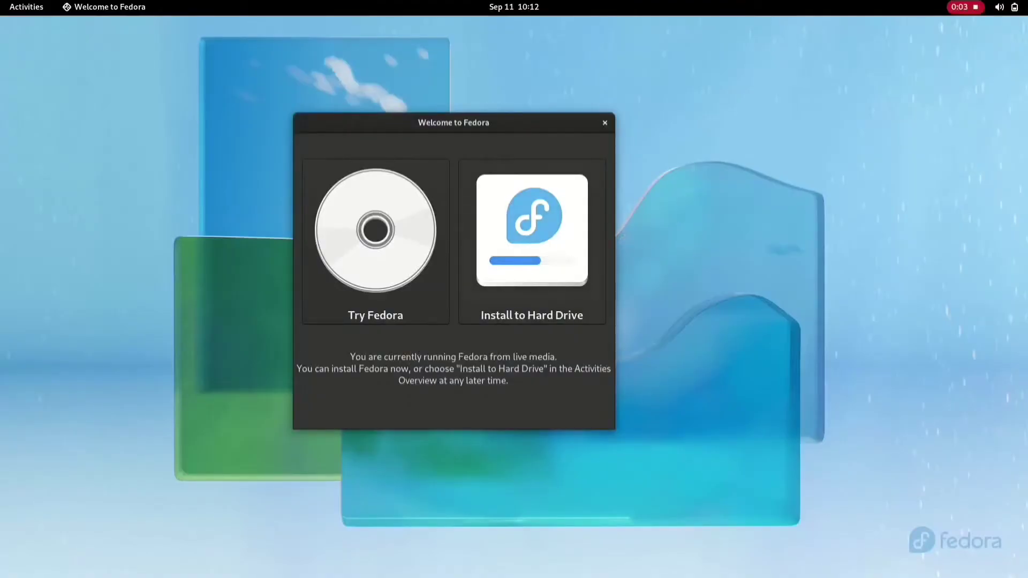
# Step: Choose Install to Hard Drive from the Welcome to Fedora dialog
pyautogui.press('Return')
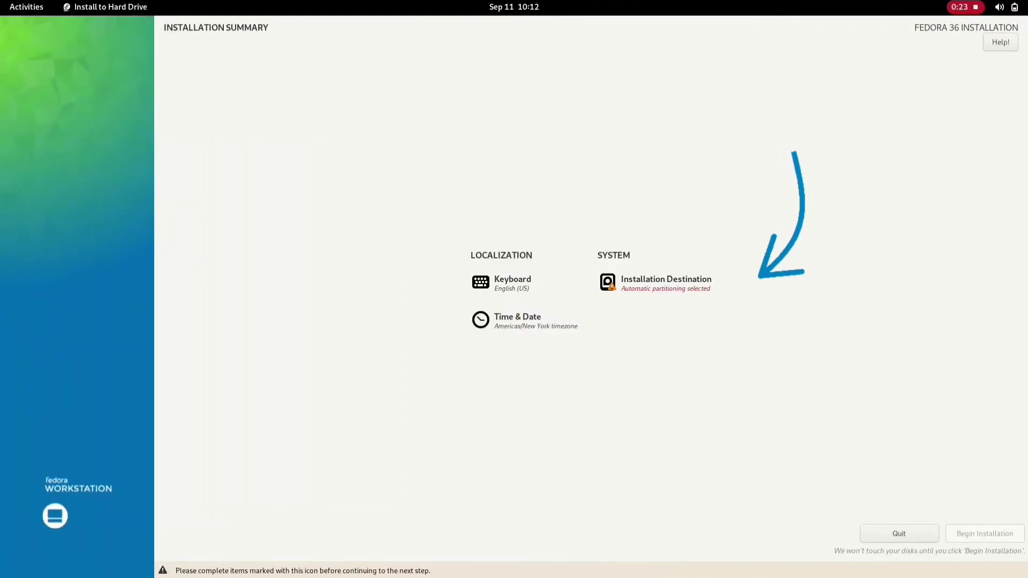
# Step: Accept automatic partitioning, set the Asia/Kolkata timezone via India on the map, and begin installing
pyautogui.click(662, 284)
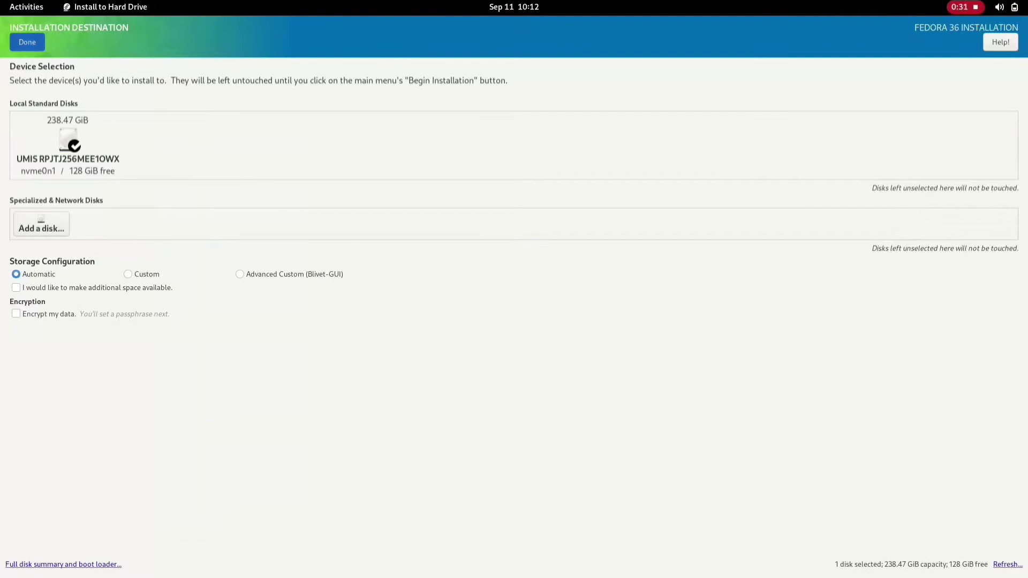
pyautogui.click(27, 41)
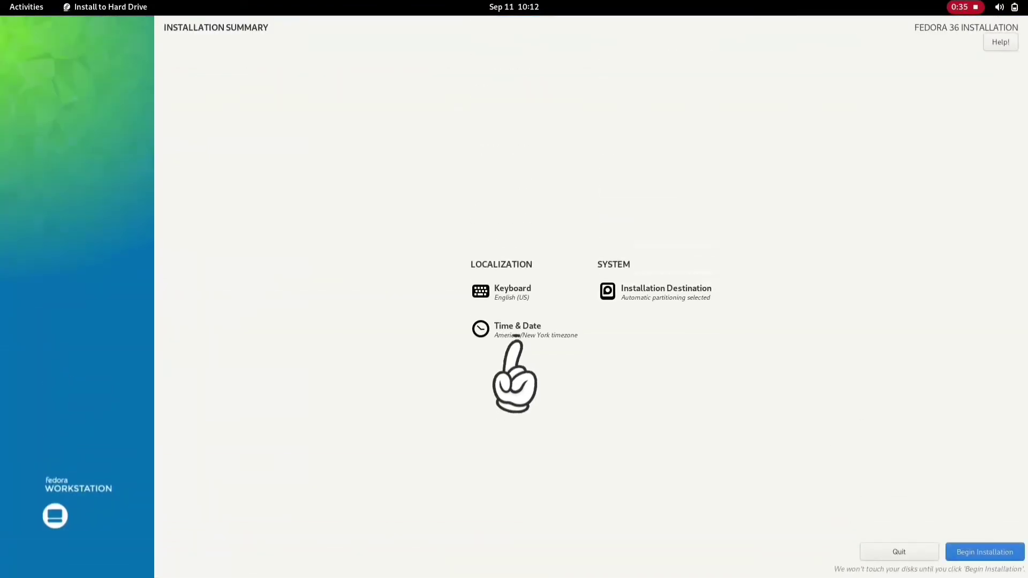
pyautogui.hotkey('alt', 't')
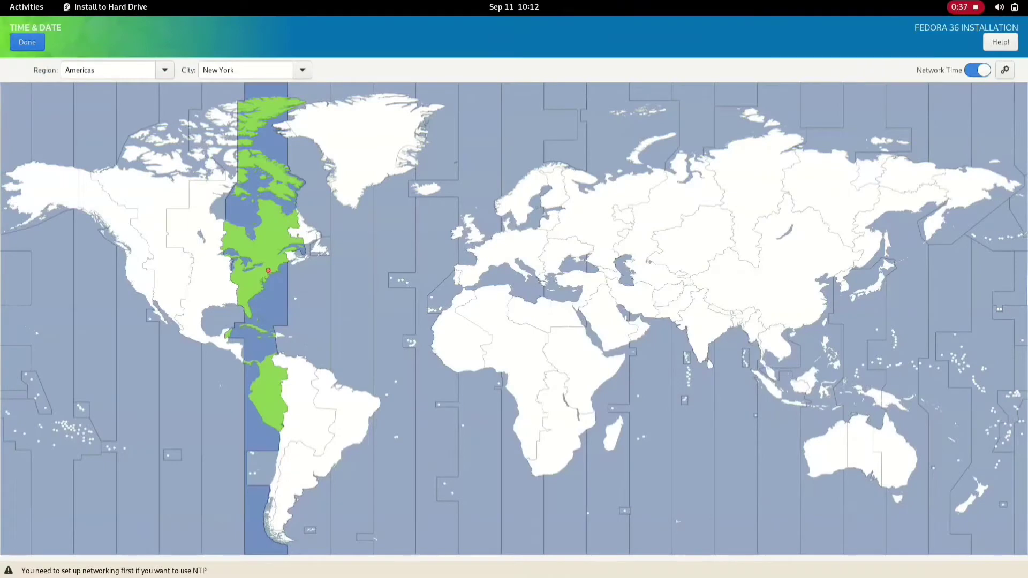
pyautogui.click(704, 324)
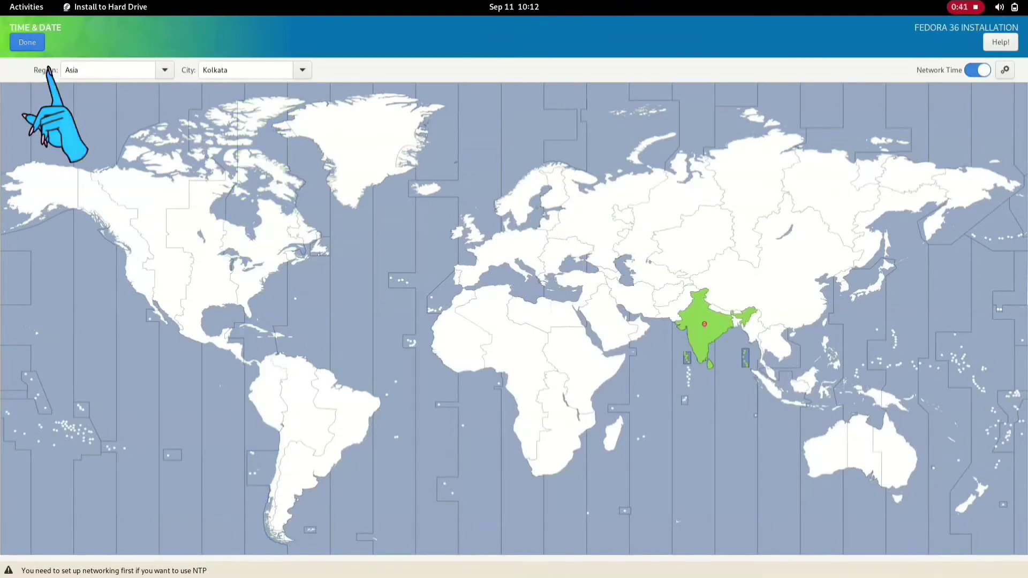
pyautogui.click(42, 45)
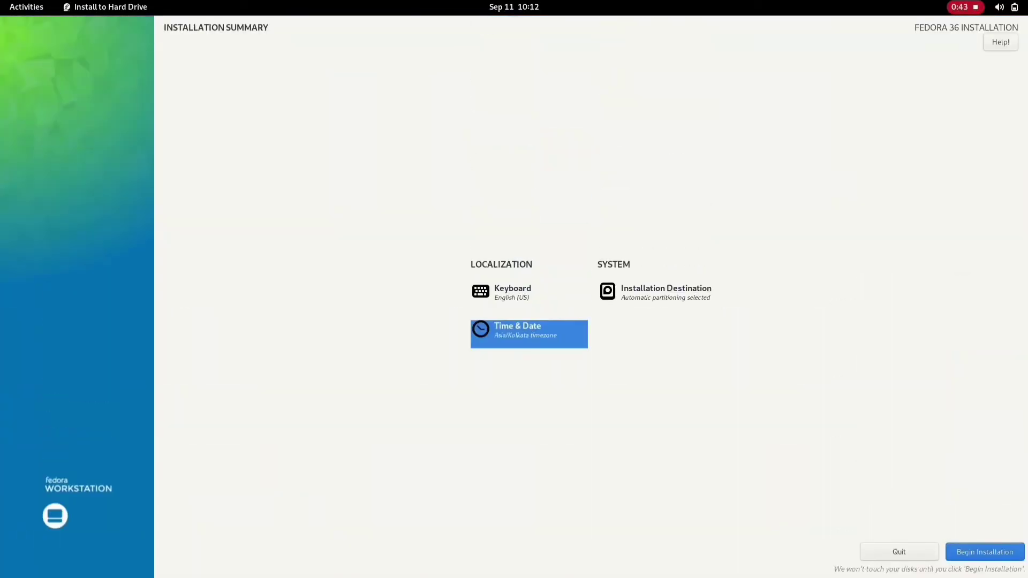
pyautogui.click(984, 552)
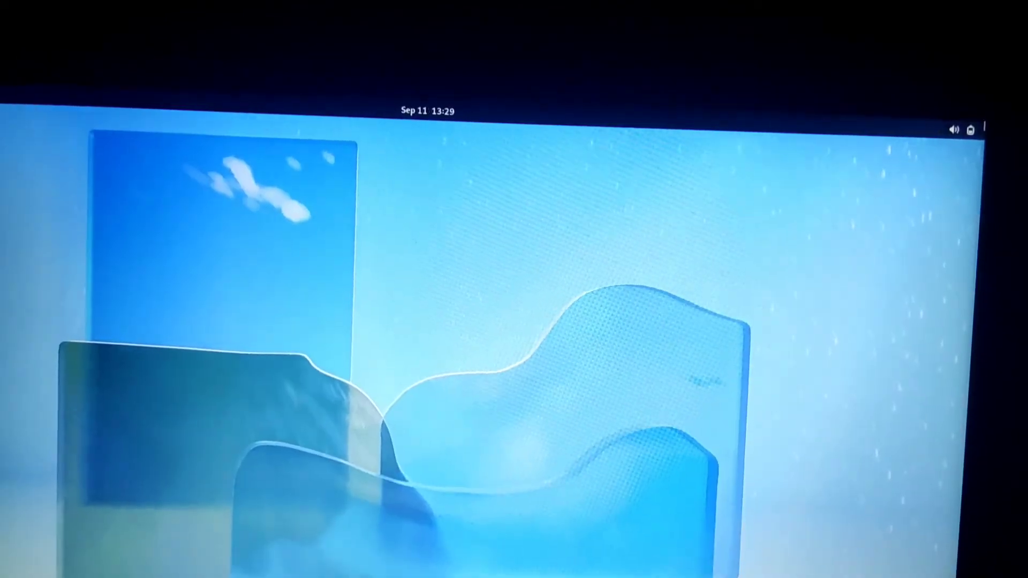
# Step: Power off the Fedora live session from the top-right system menu
pyautogui.click(979, 134)
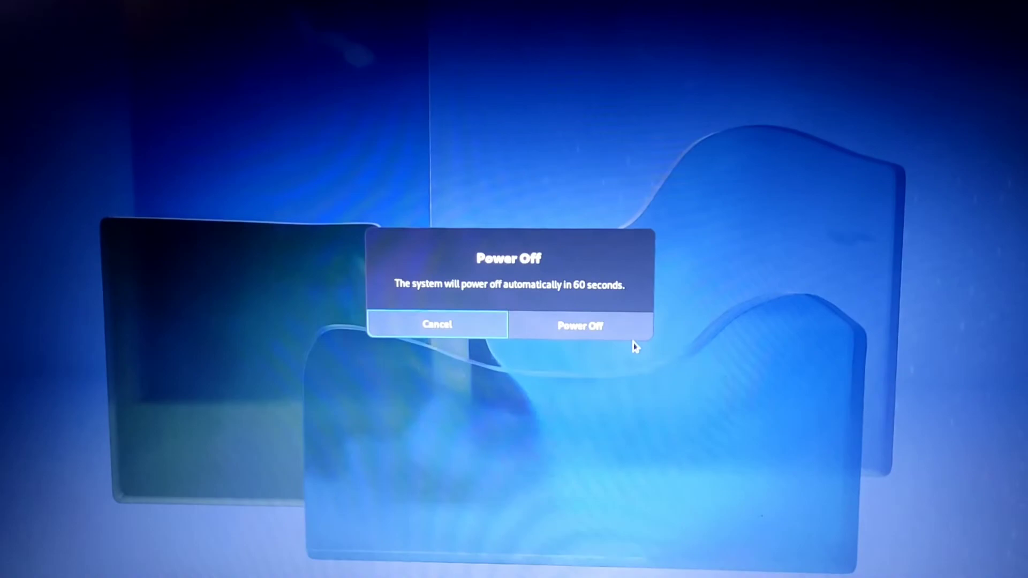
pyautogui.click(638, 341)
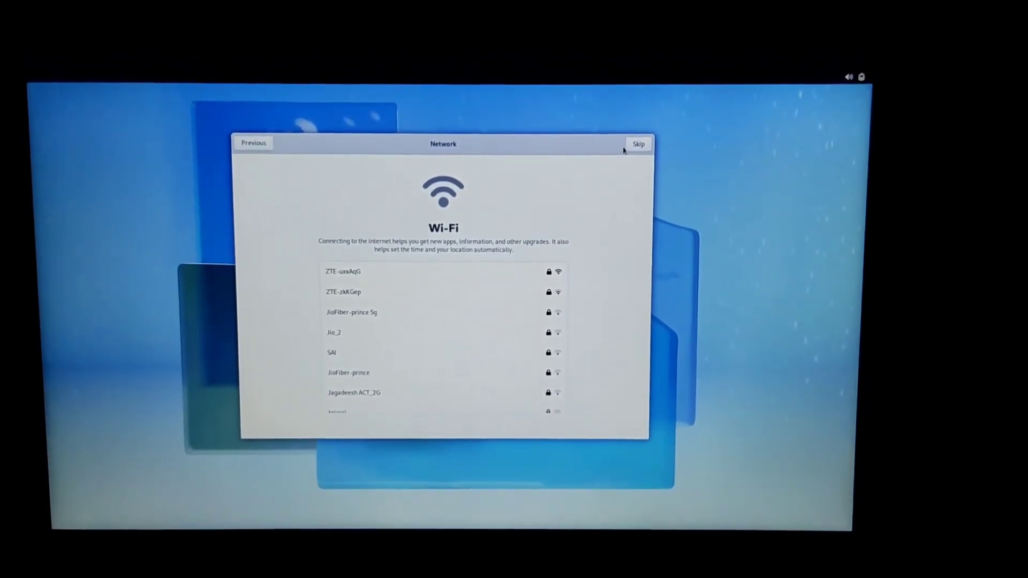
# Step: Skip connecting to a Wi-Fi network during first-boot setup
pyautogui.click(635, 145)
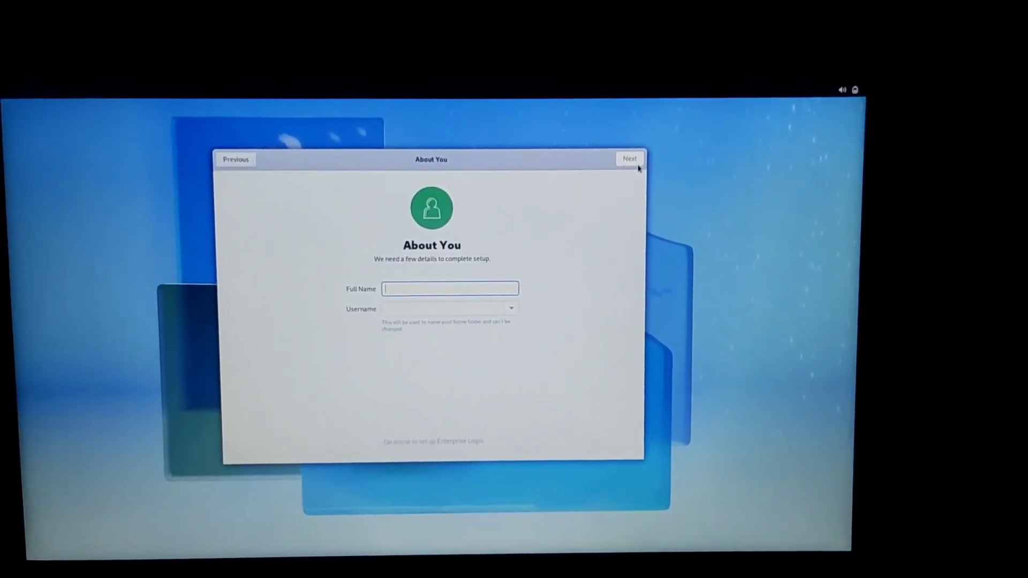
# Step: Enter the account's full name in the About You Full Name field
pyautogui.write('USER')
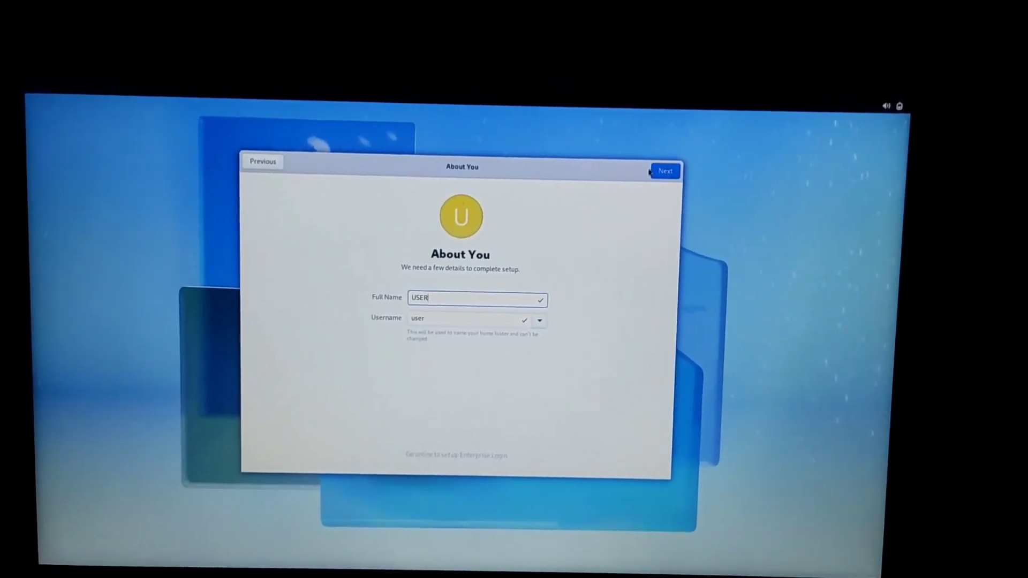
# Step: Set the account password on the Set a Password page and confirm it with the same password
pyautogui.click(657, 171)
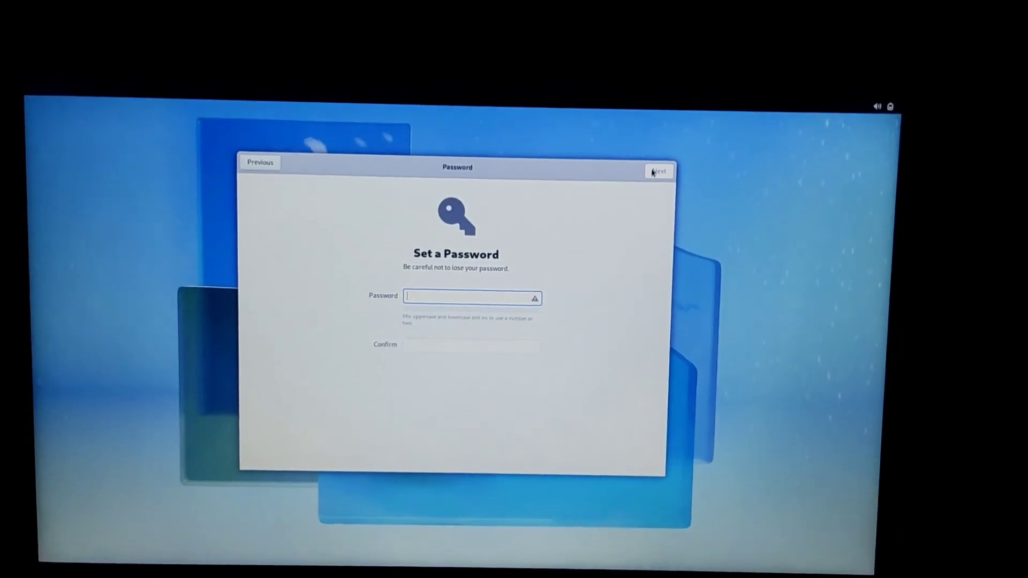
pyautogui.write('••')
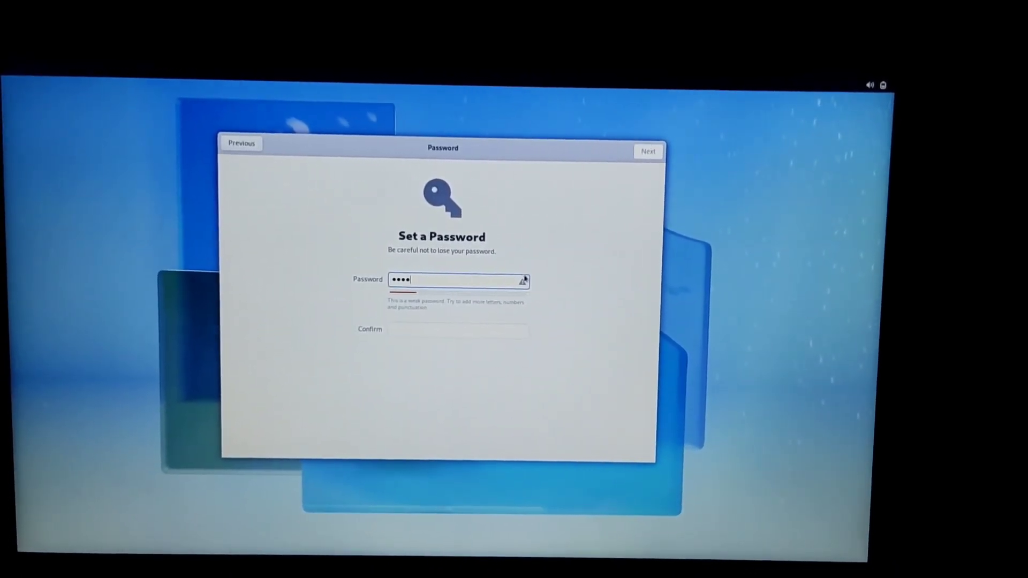
pyautogui.click(500, 336)
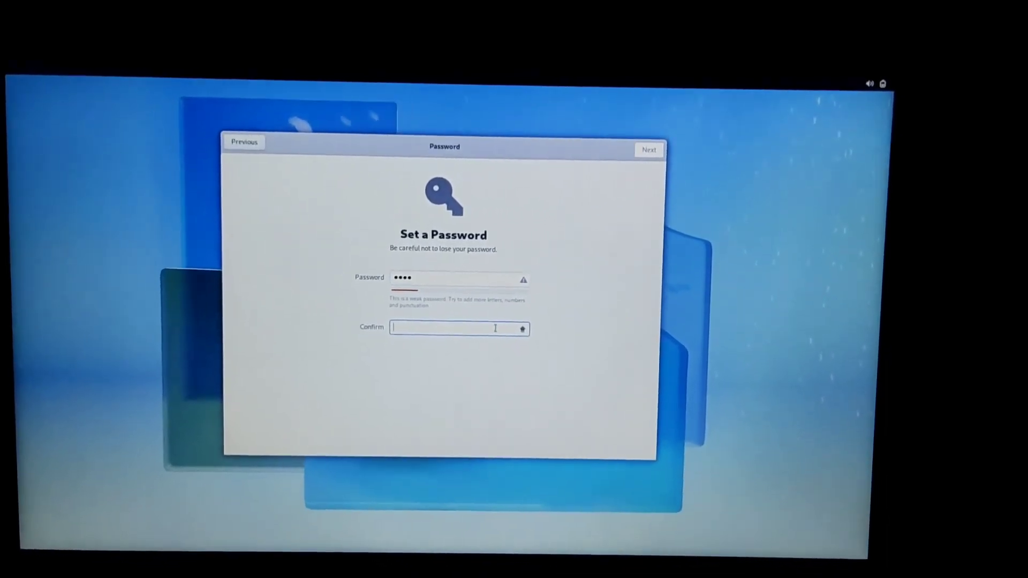
pyautogui.write('••••')
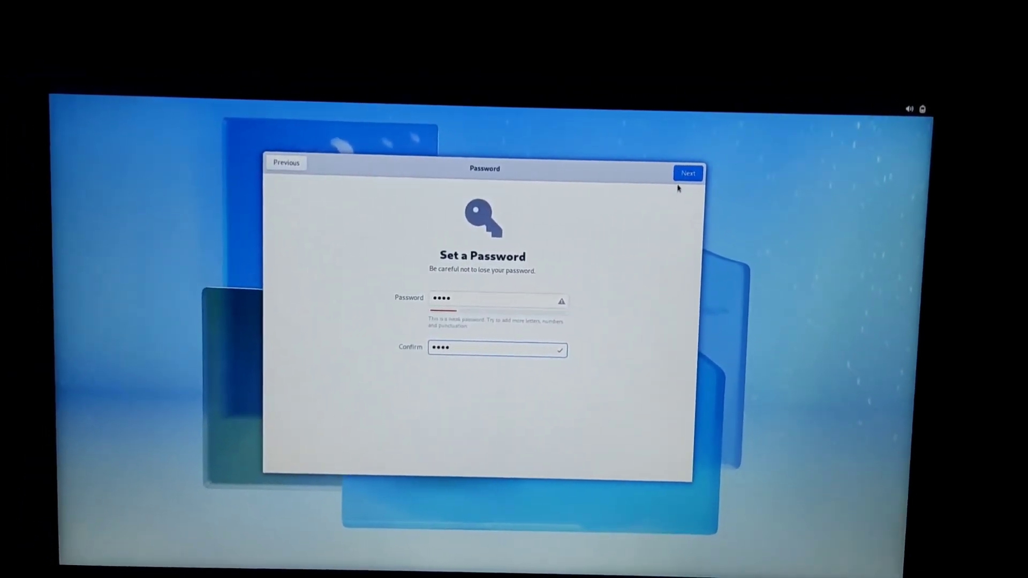
# Step: Finish the password step and choose Start Using Fedora Linux
pyautogui.click(680, 169)
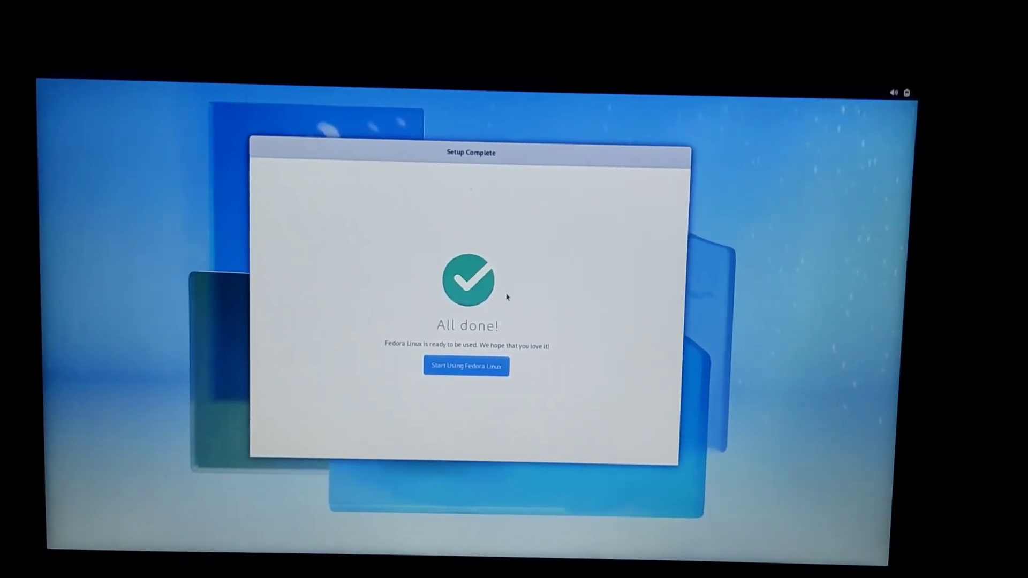
pyautogui.click(464, 360)
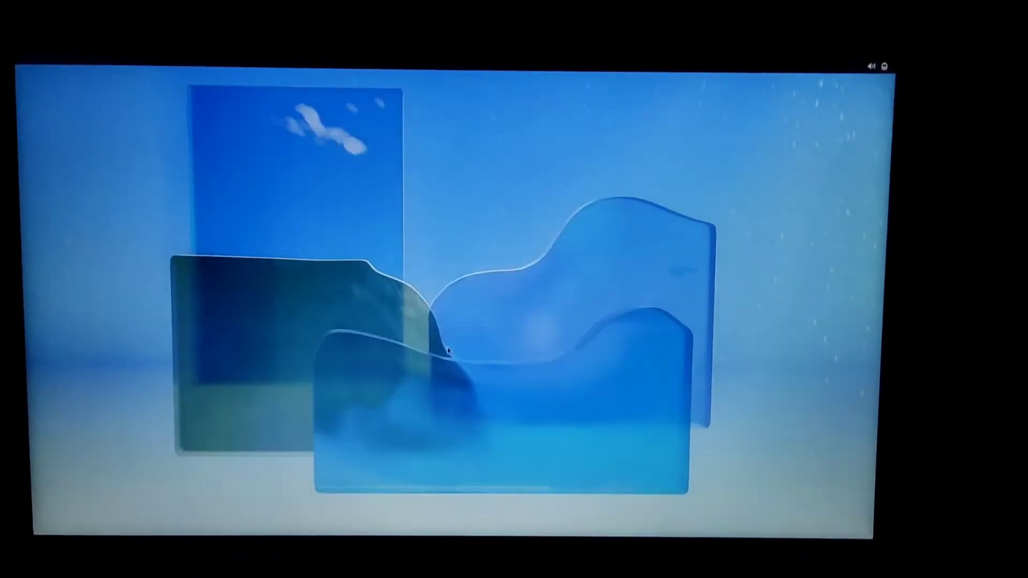